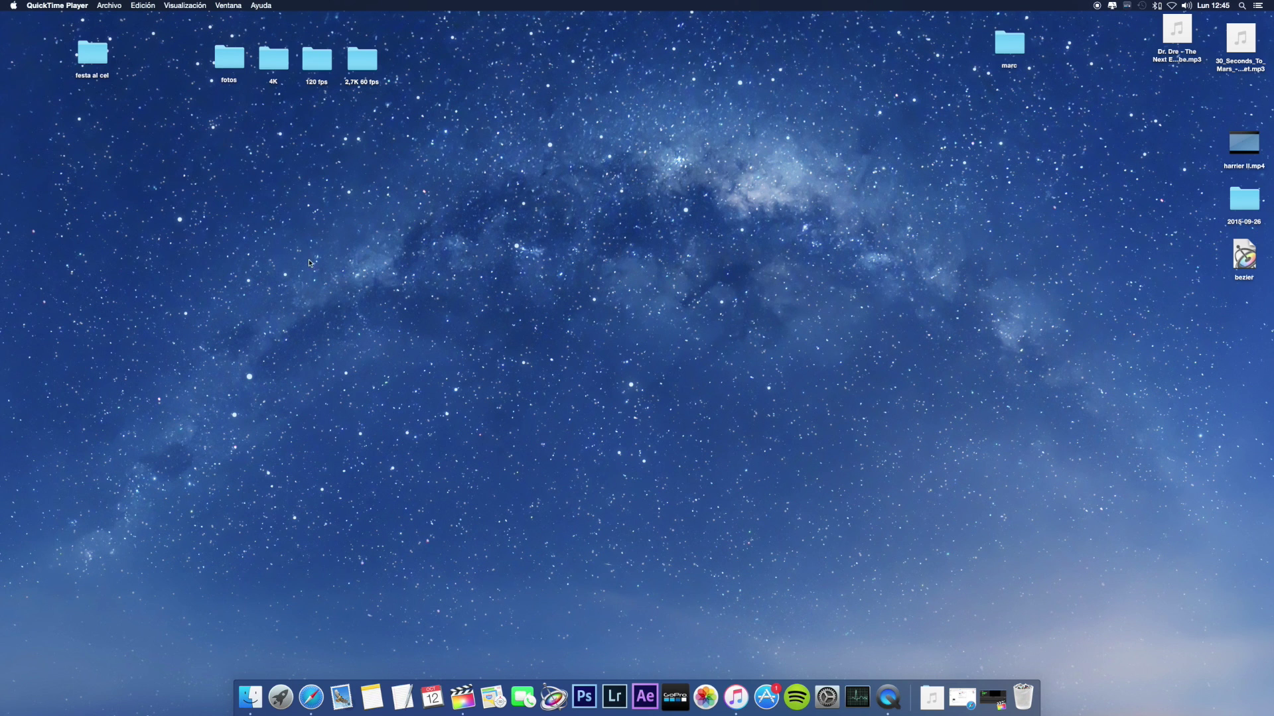
Step: Launch Final Cut Pro and place the building clip in the timeline with the green-screen helicopter clip above it
left_click(457, 707)
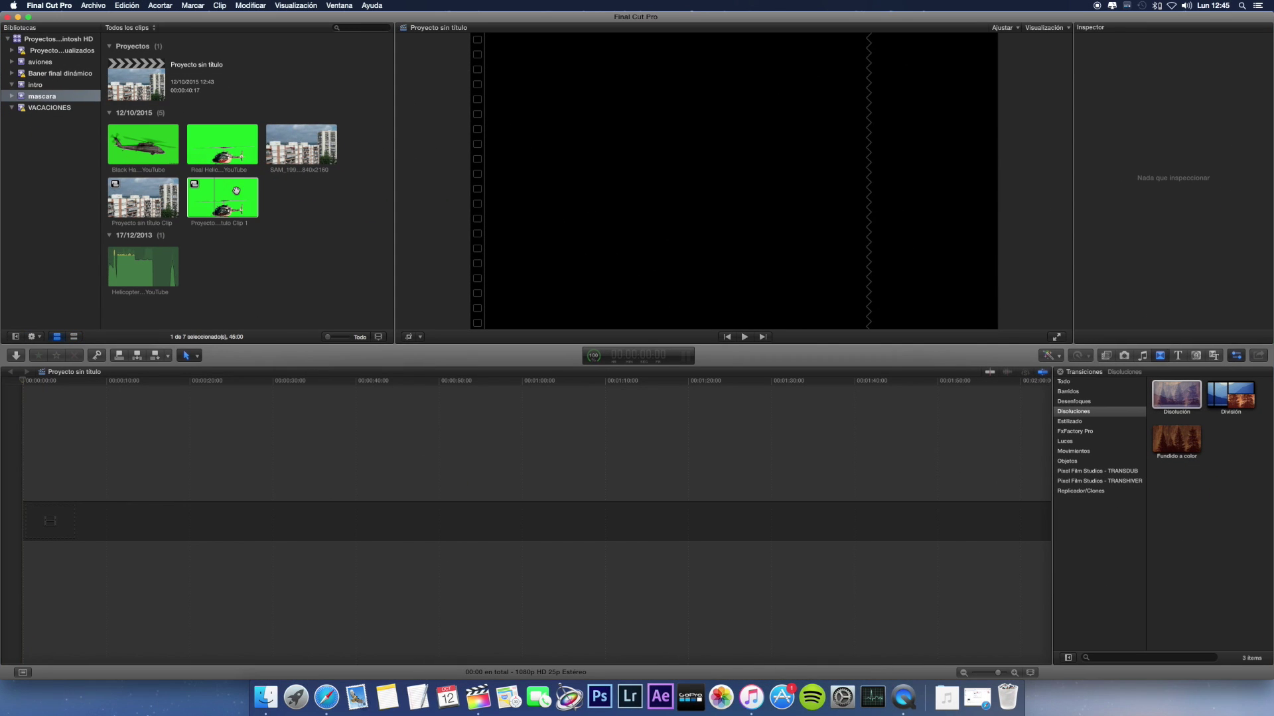
left_click(135, 197)
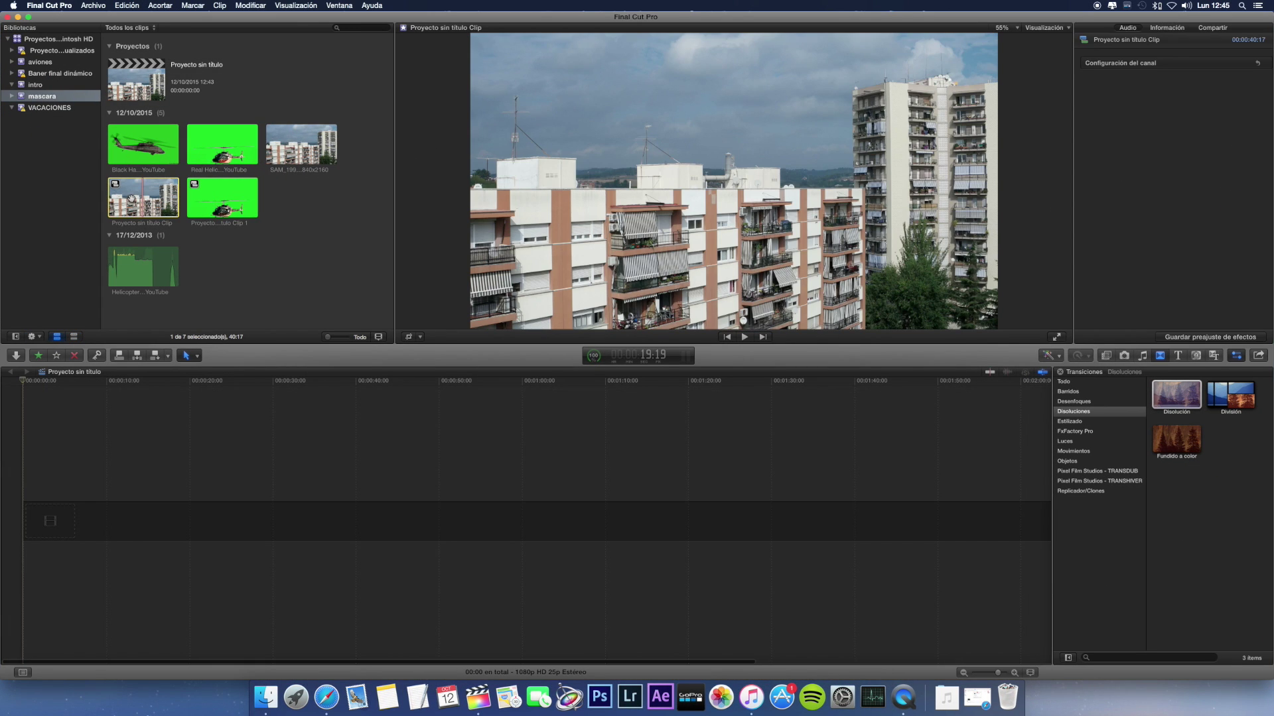
left_click_drag(134, 197, 44, 504)
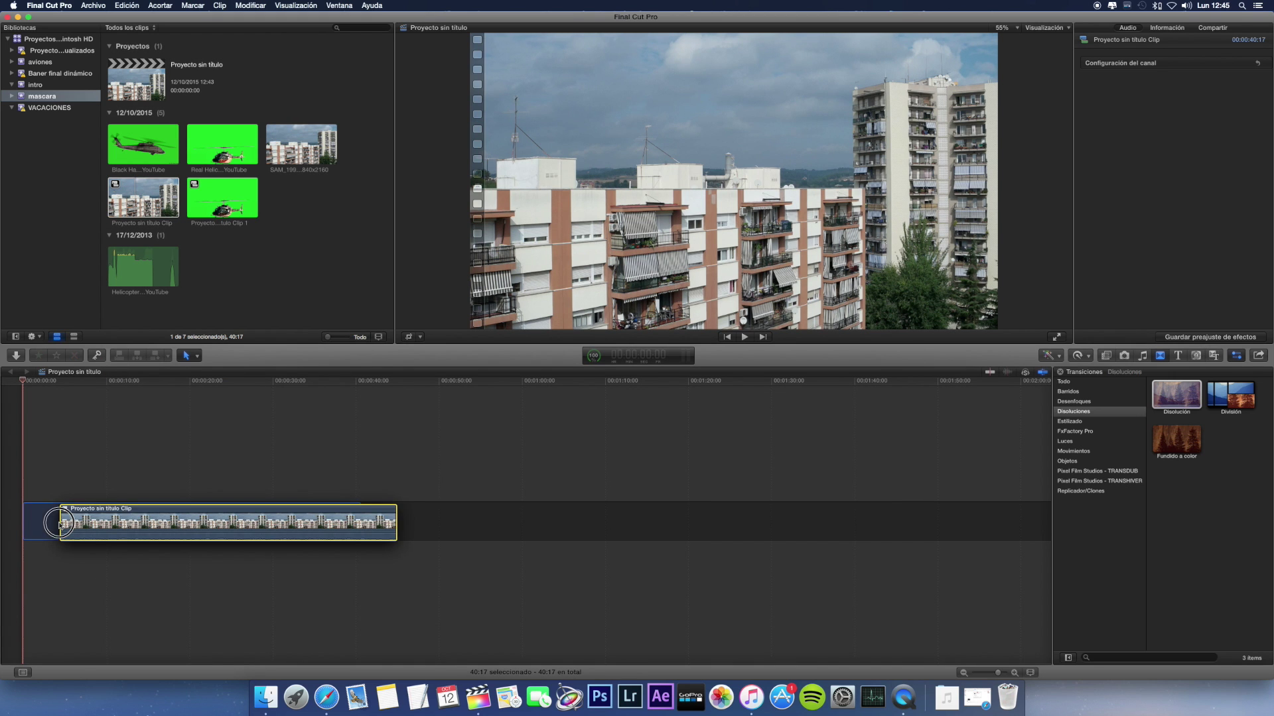
left_click(218, 195)
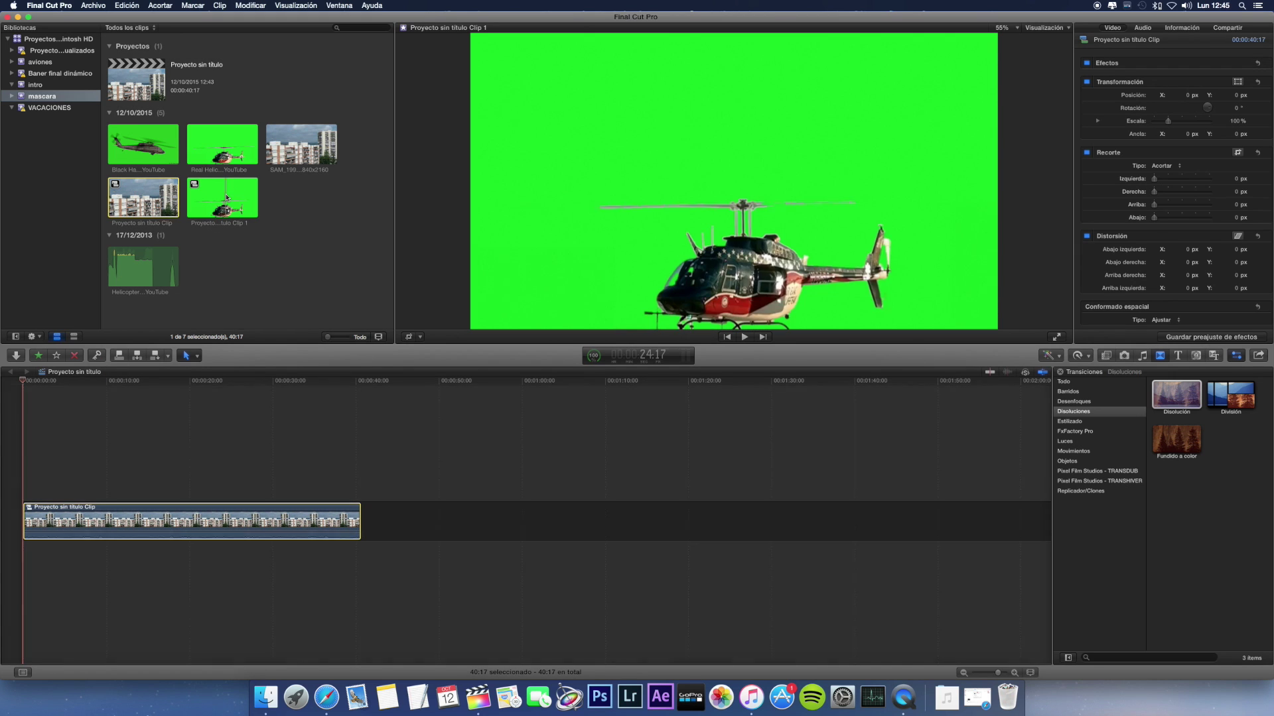
mouse_move(218, 195)
left_mouse_down()
mouse_move(40, 465)
mouse_move(25, 465)
left_mouse_up()
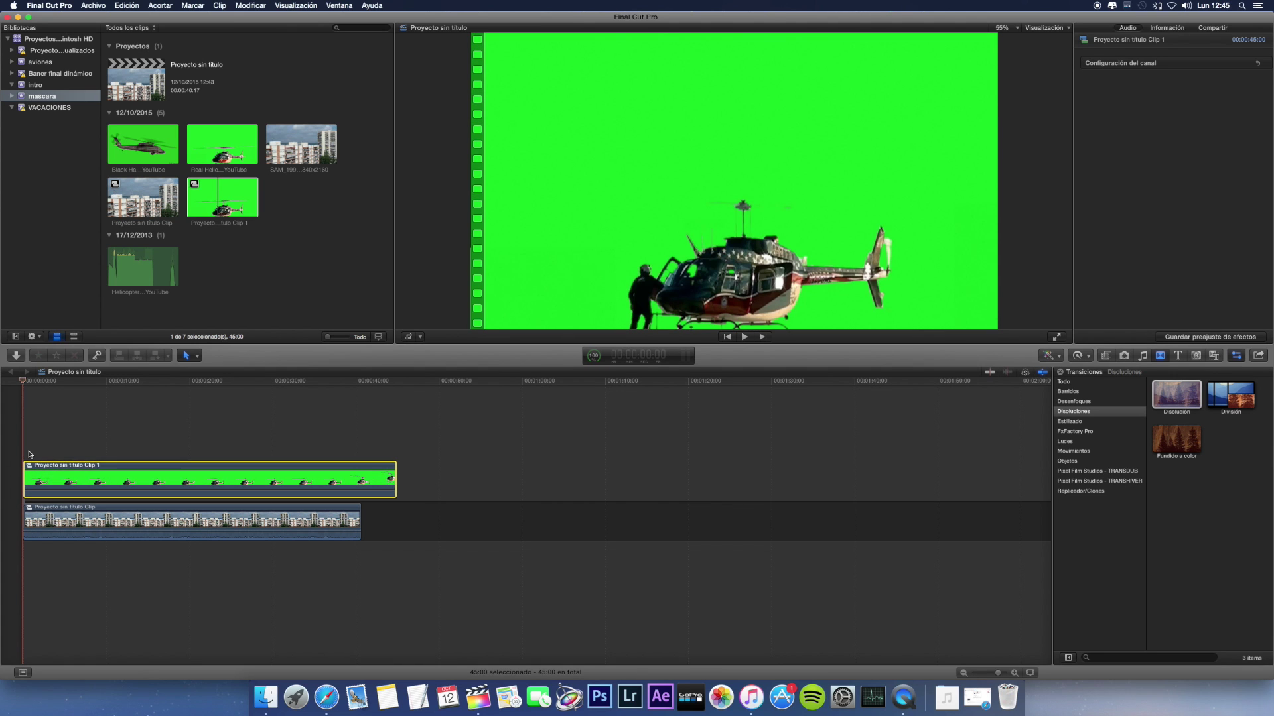
Step: Preview the helicopter footage between about 6 and 9 seconds
mouse_move(23, 383)
left_mouse_down()
mouse_move(152, 387)
mouse_move(69, 385)
left_mouse_up()
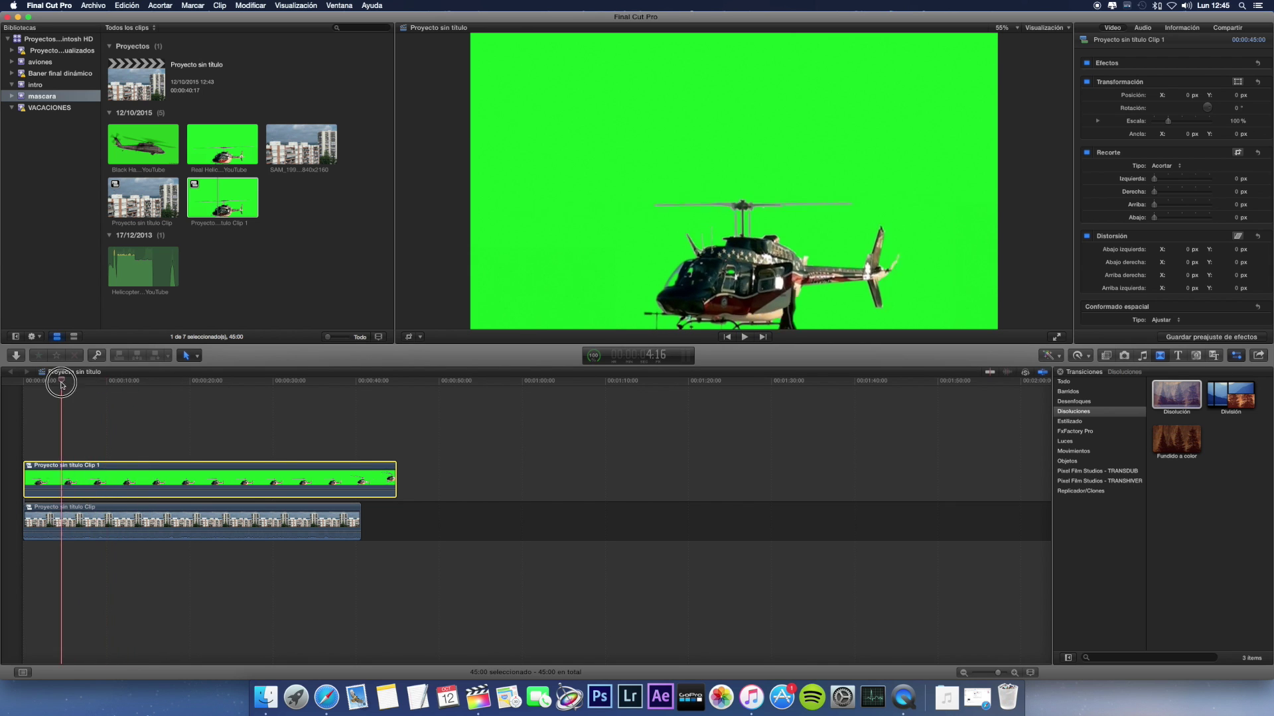
left_click_drag(69, 385, 44, 383)
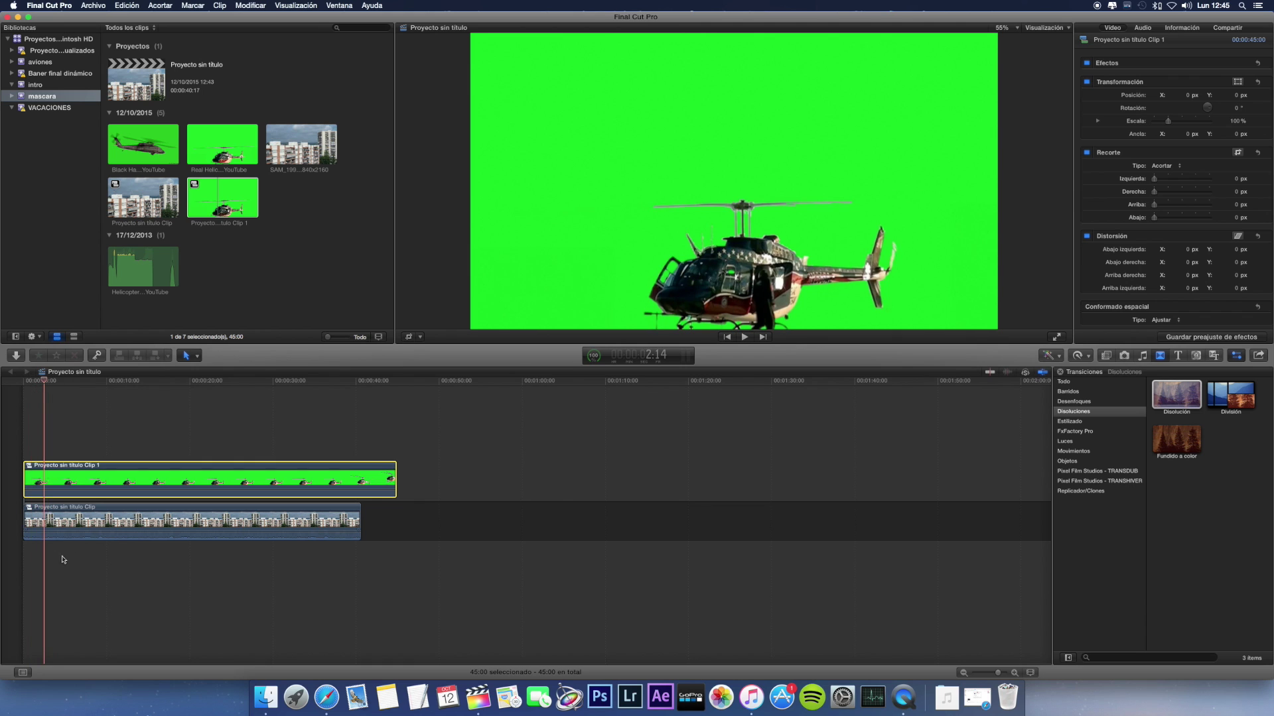
left_click(78, 526)
left_click(98, 484)
left_click_drag(44, 383, 80, 383)
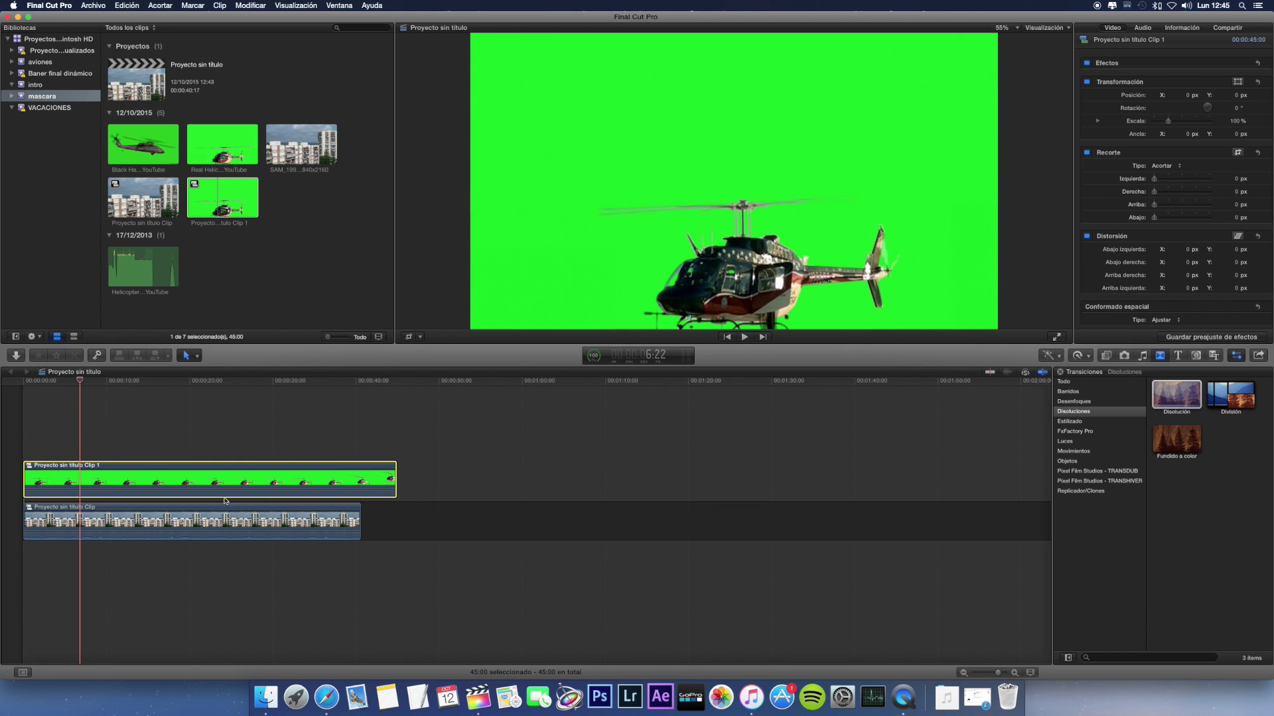
Step: Slow the building clip to 50%, then shorten it to match the helicopter clip's length
left_click(283, 518)
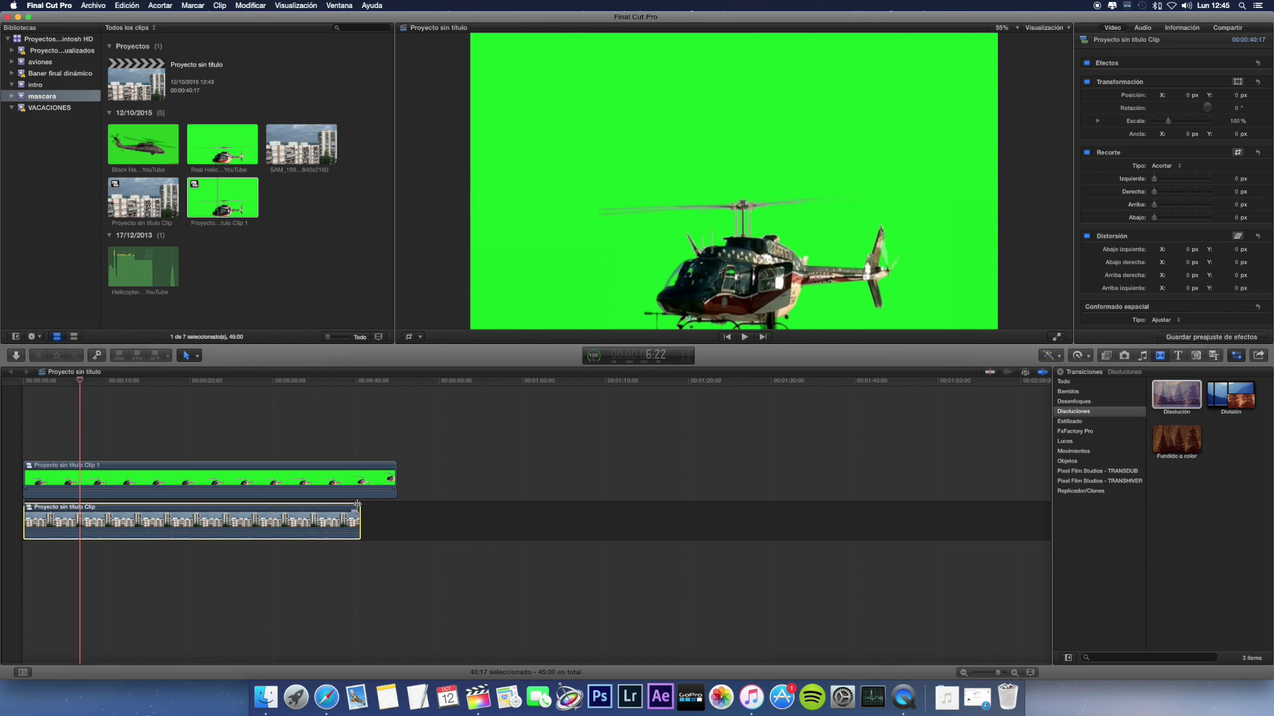
left_click(1091, 358)
mouse_move(1094, 376)
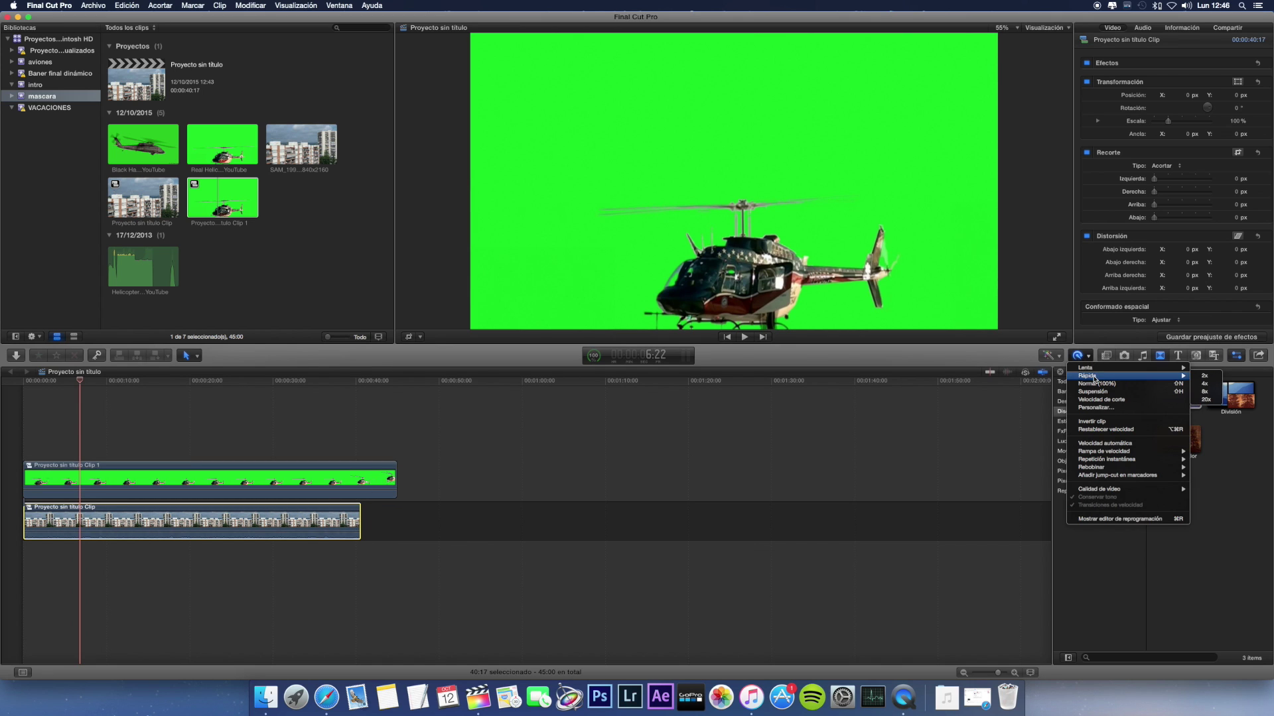
left_click(1204, 368)
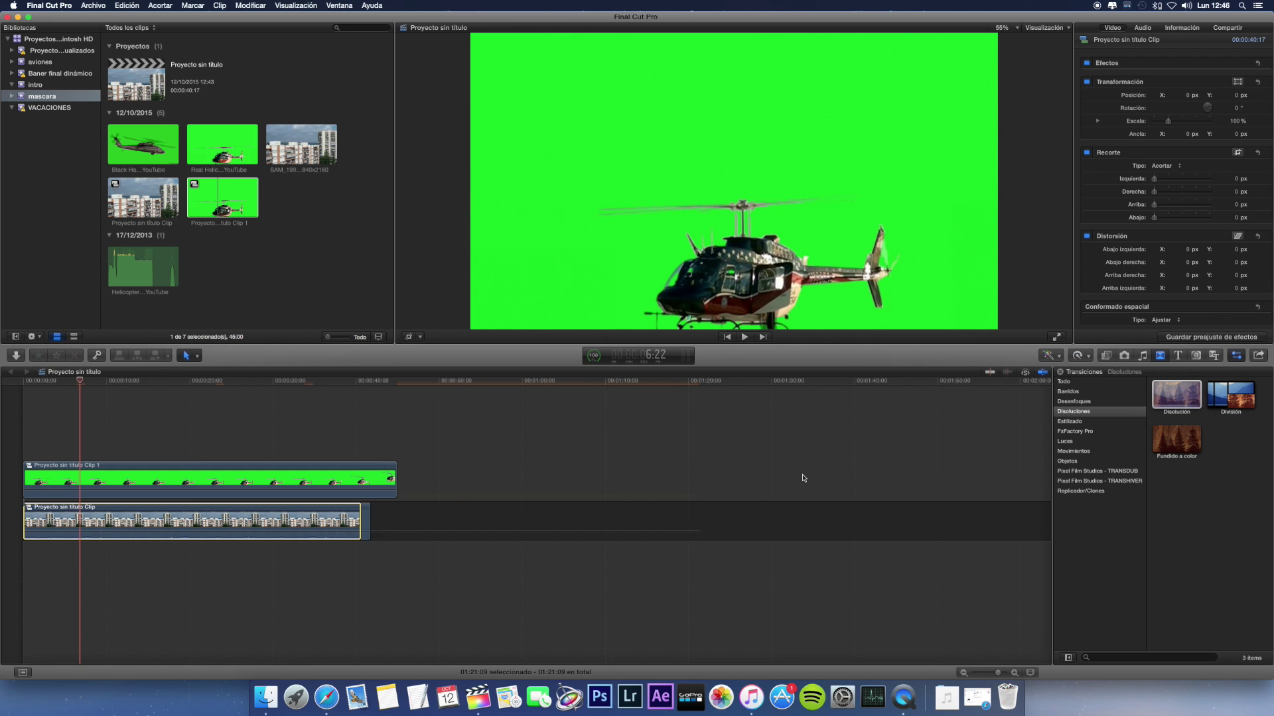
mouse_move(698, 498)
left_mouse_down()
mouse_move(384, 496)
mouse_move(396, 498)
left_mouse_up()
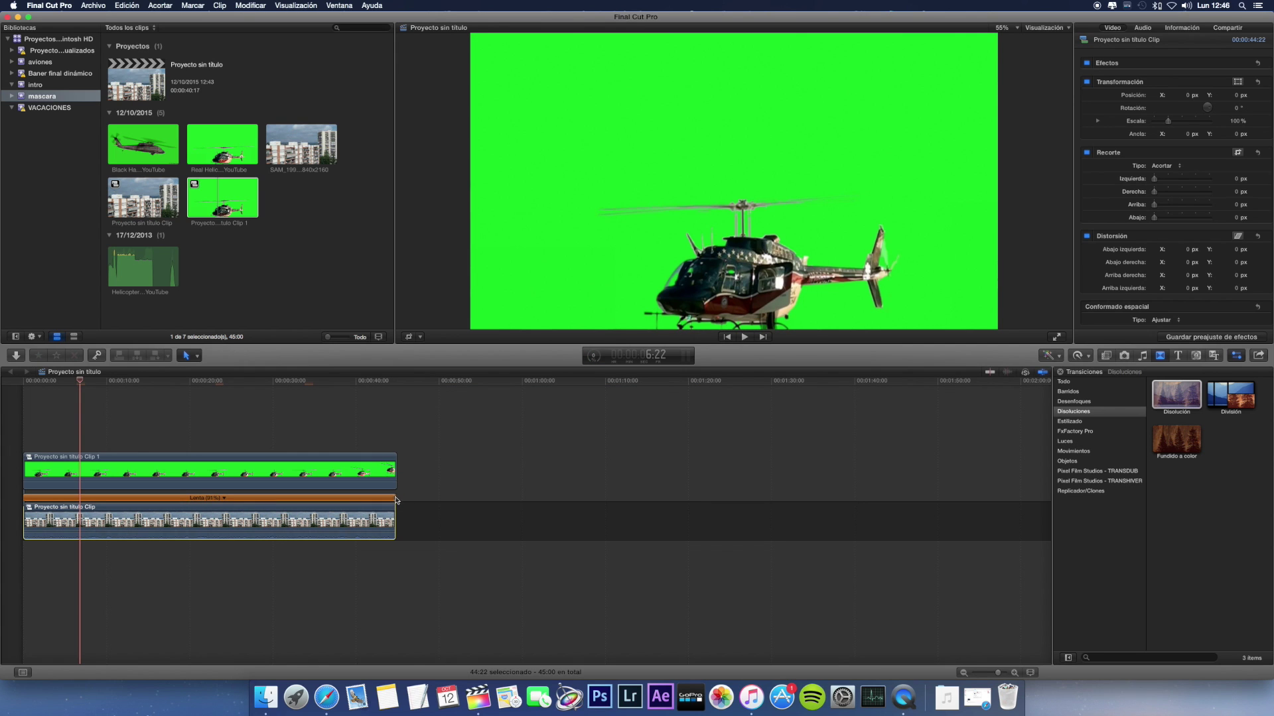
left_click_drag(81, 382, 69, 383)
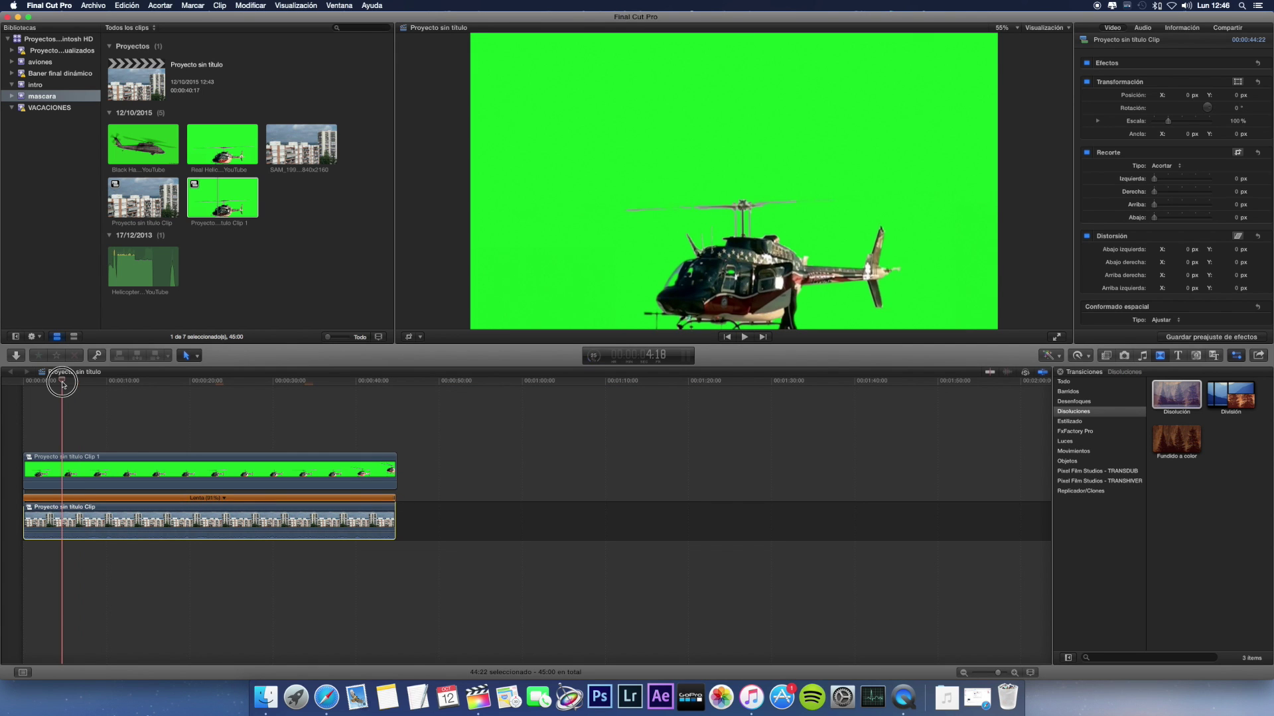
left_click(126, 471)
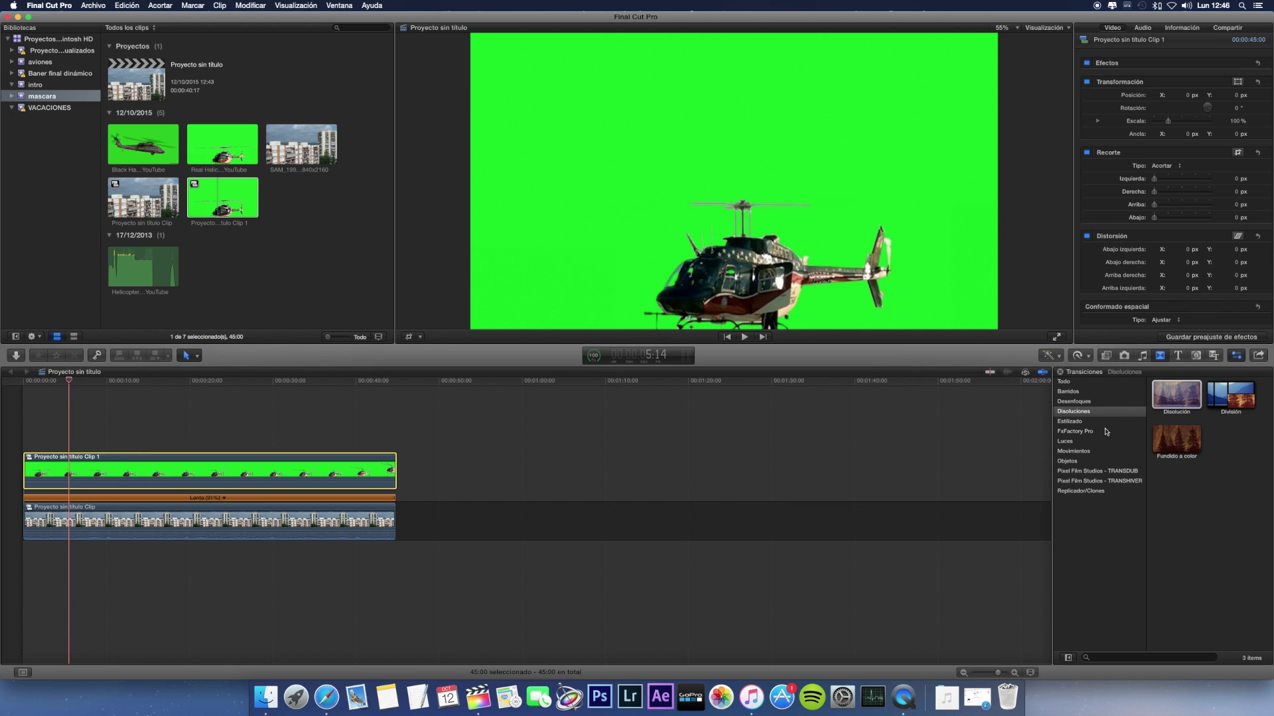
Step: Apply the Incrustador keyer effect to the green-screen helicopter clip
left_click(1106, 357)
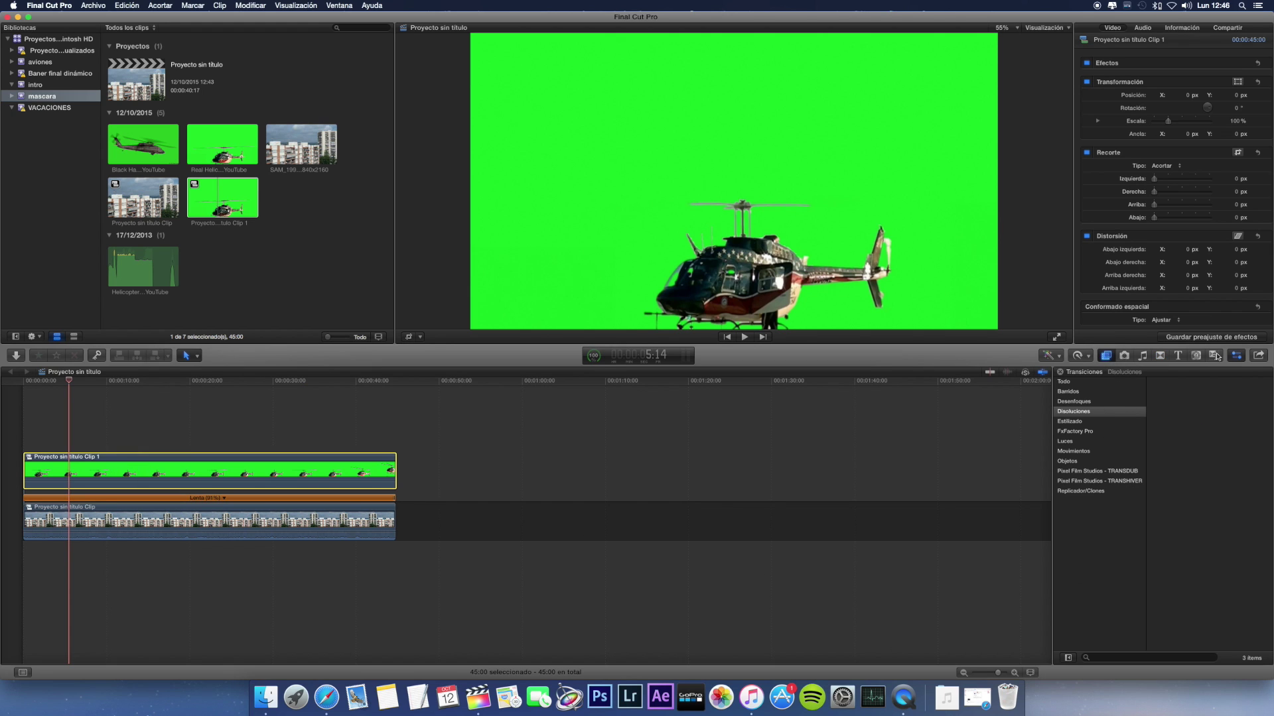
left_click(1138, 658)
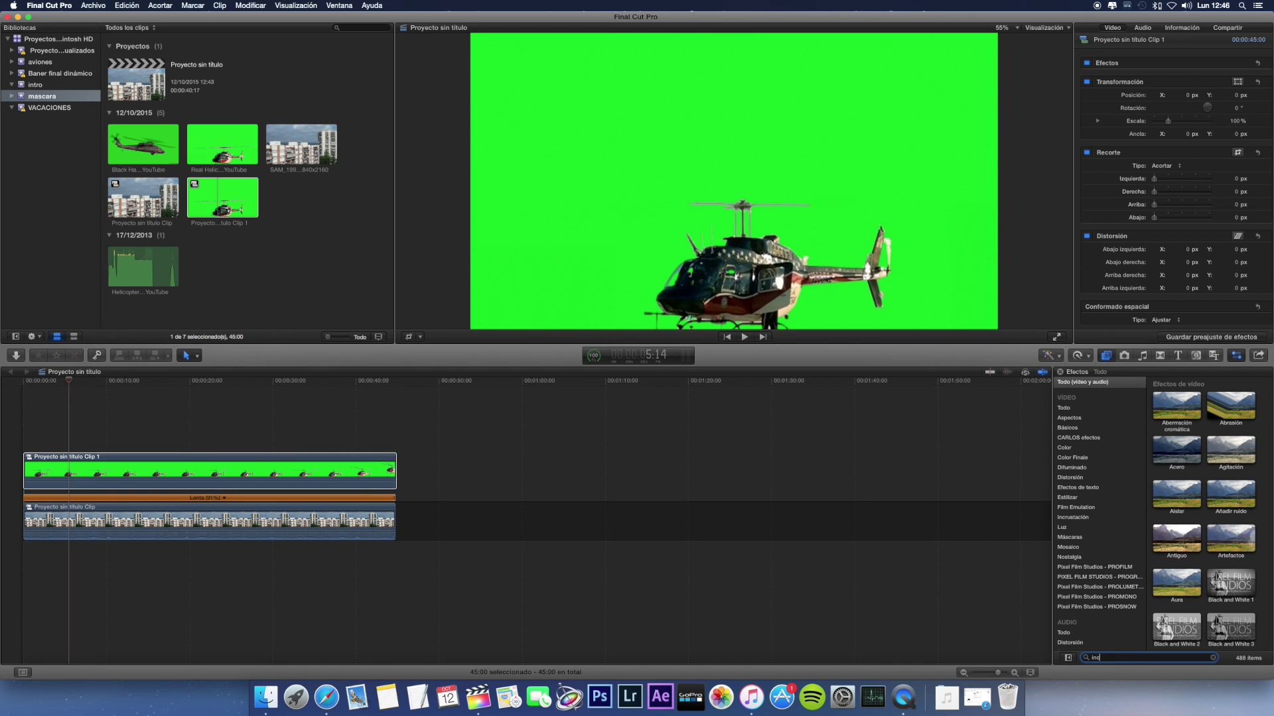
type("ru")
left_click_drag(1176, 405, 269, 473)
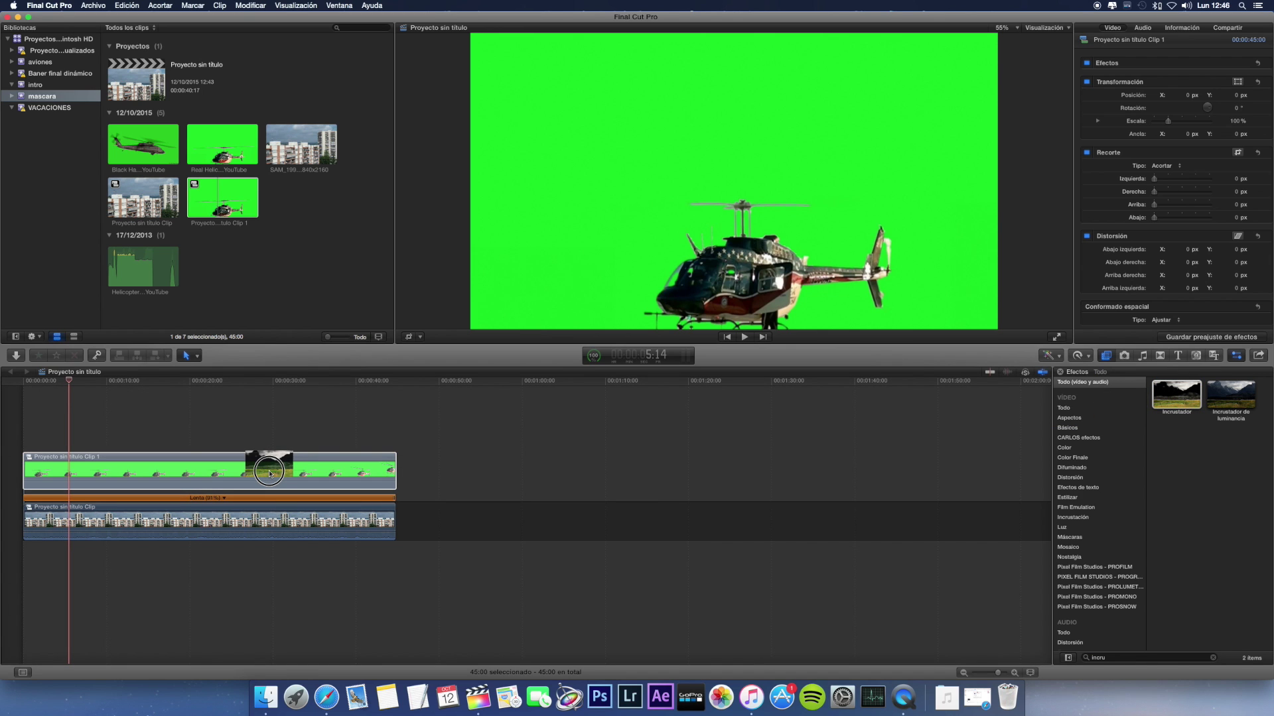
left_click_drag(268, 473, 268, 473)
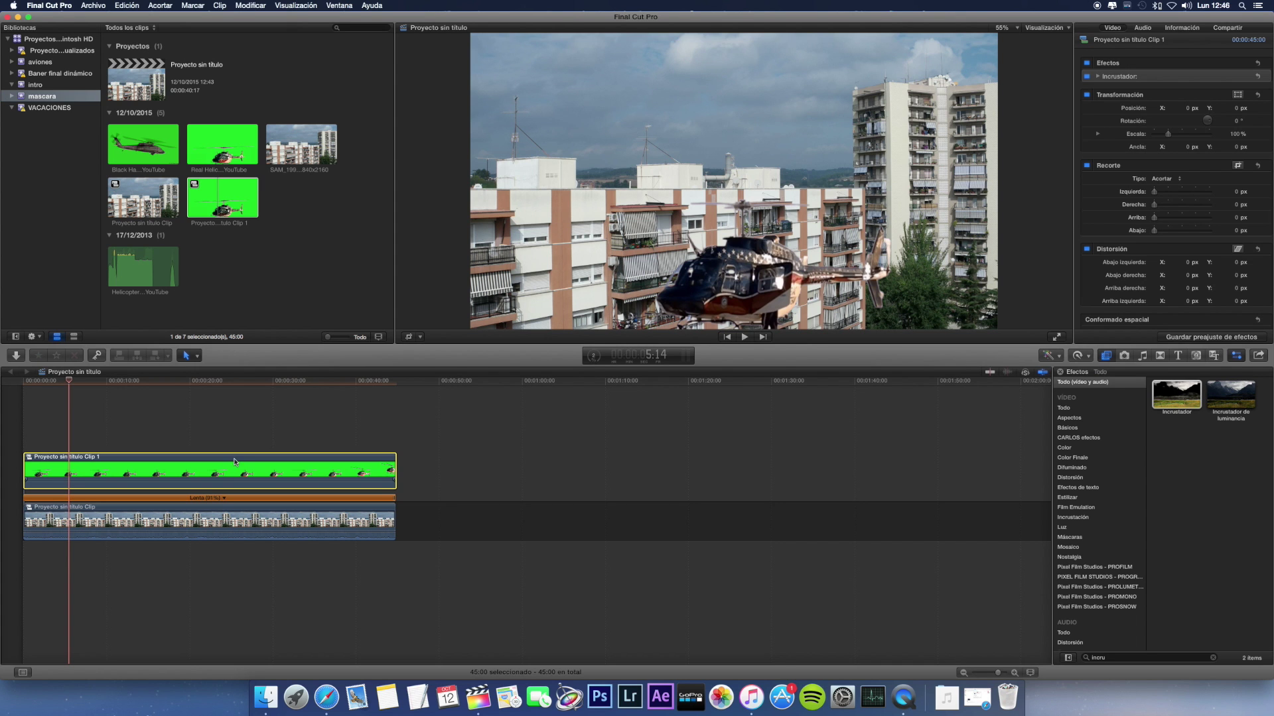
Step: Disable the helicopter clip, return to the timeline start and select the building clip
key("v")
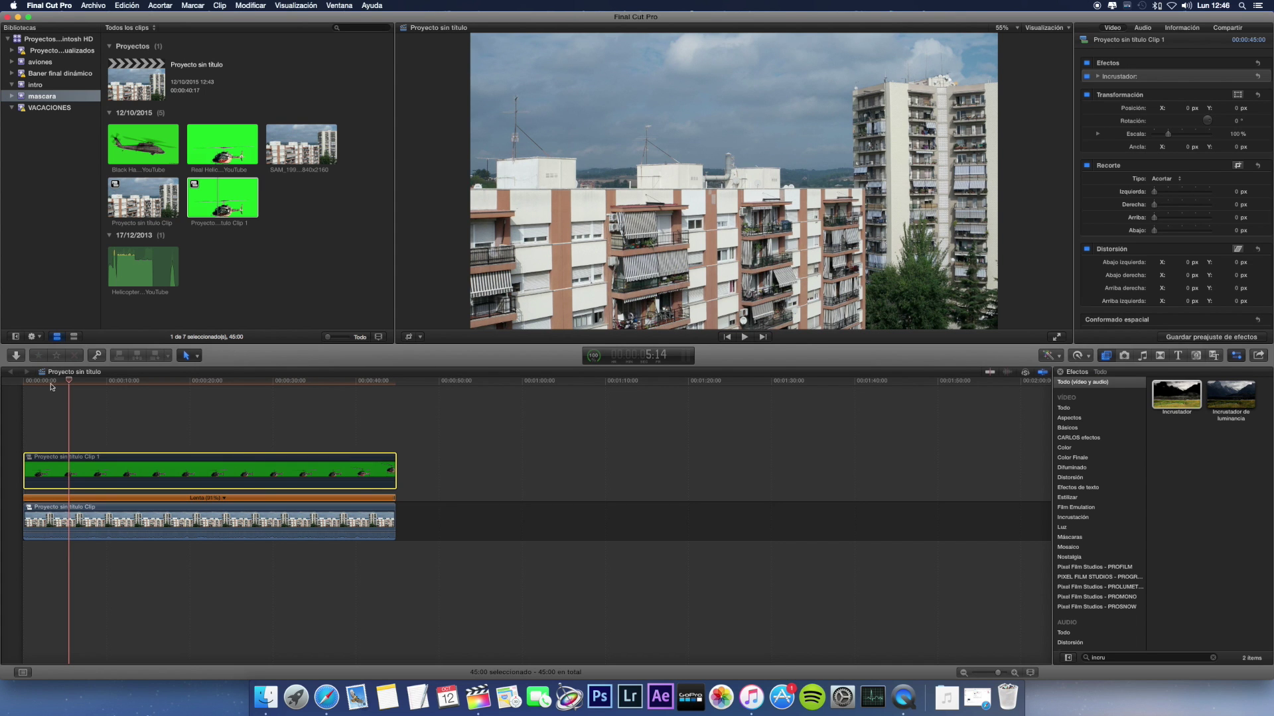
left_click_drag(67, 383, 25, 386)
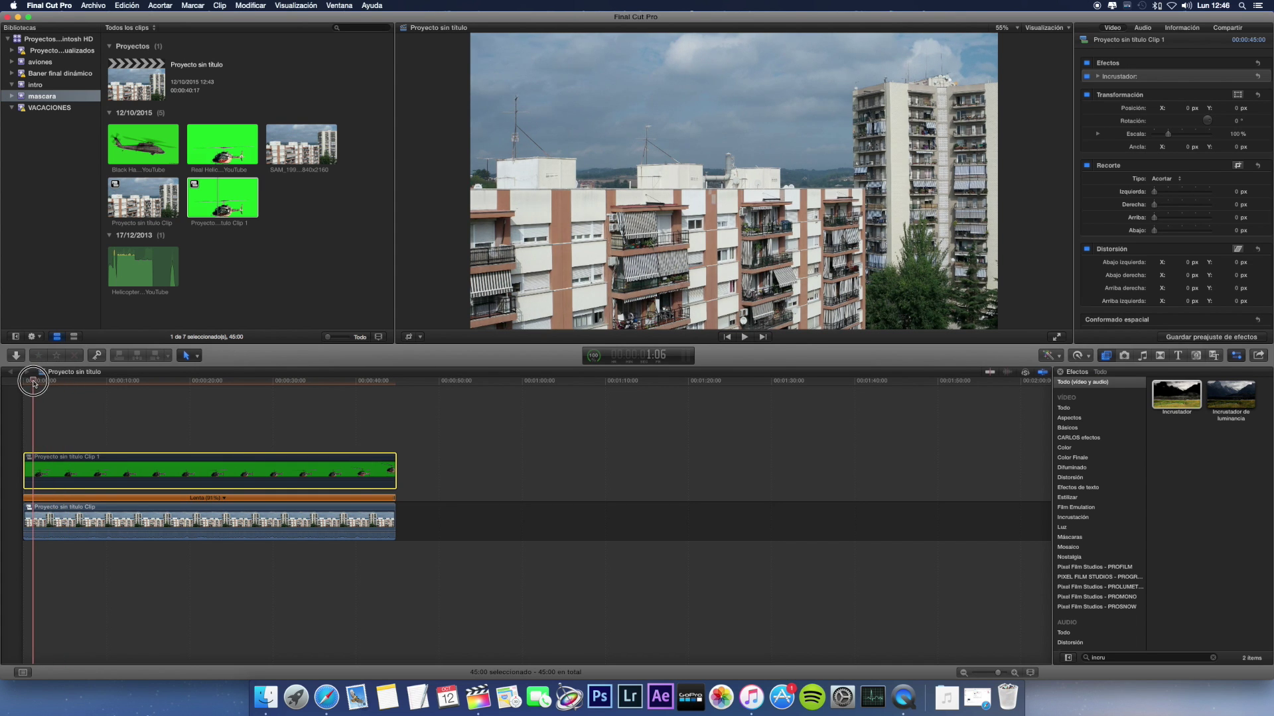
left_click(121, 520)
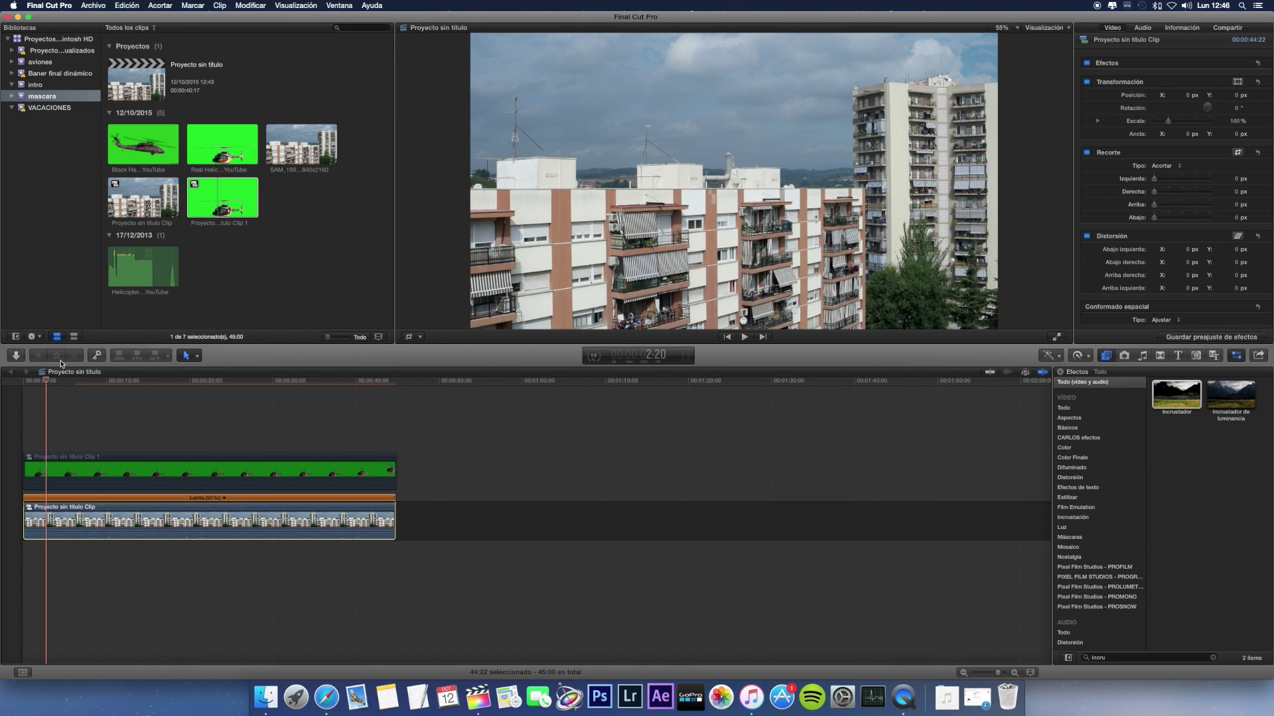
Step: Copy the building clip and place the duplicate at the timeline start above the helicopter clip
left_click_drag(48, 383, 34, 383)
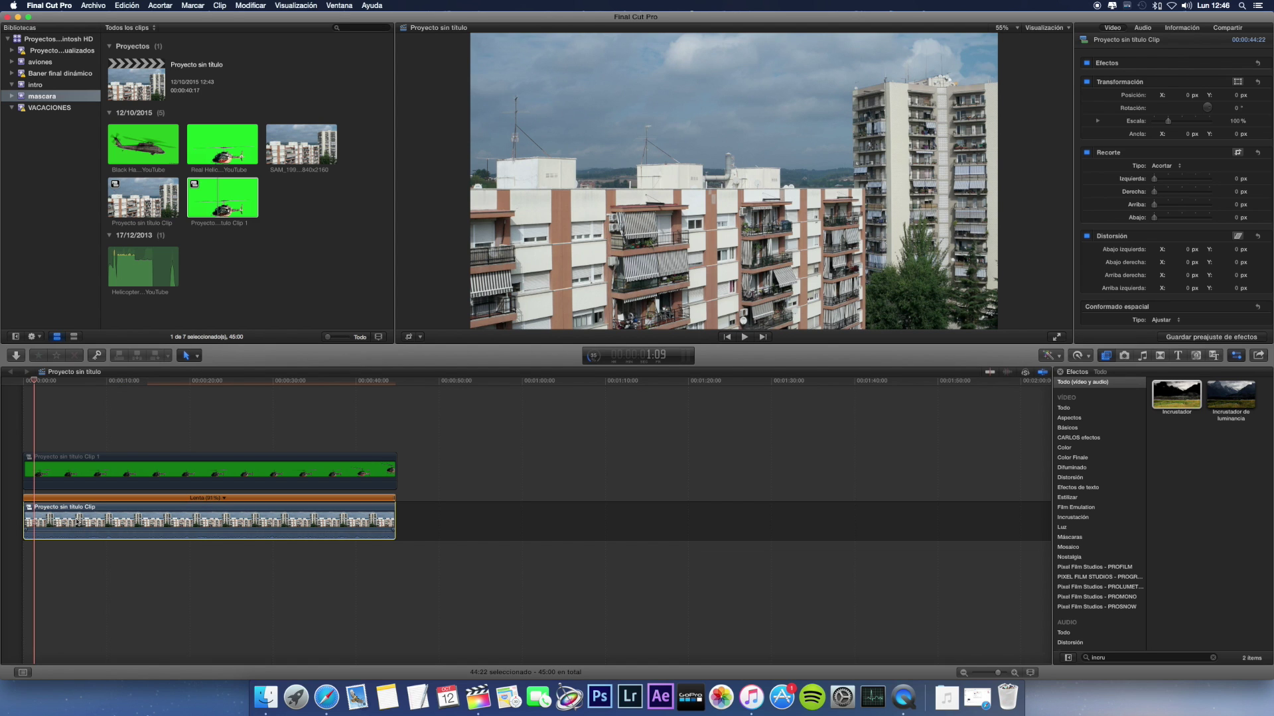
key("super+c")
left_click_drag(37, 382, 400, 406)
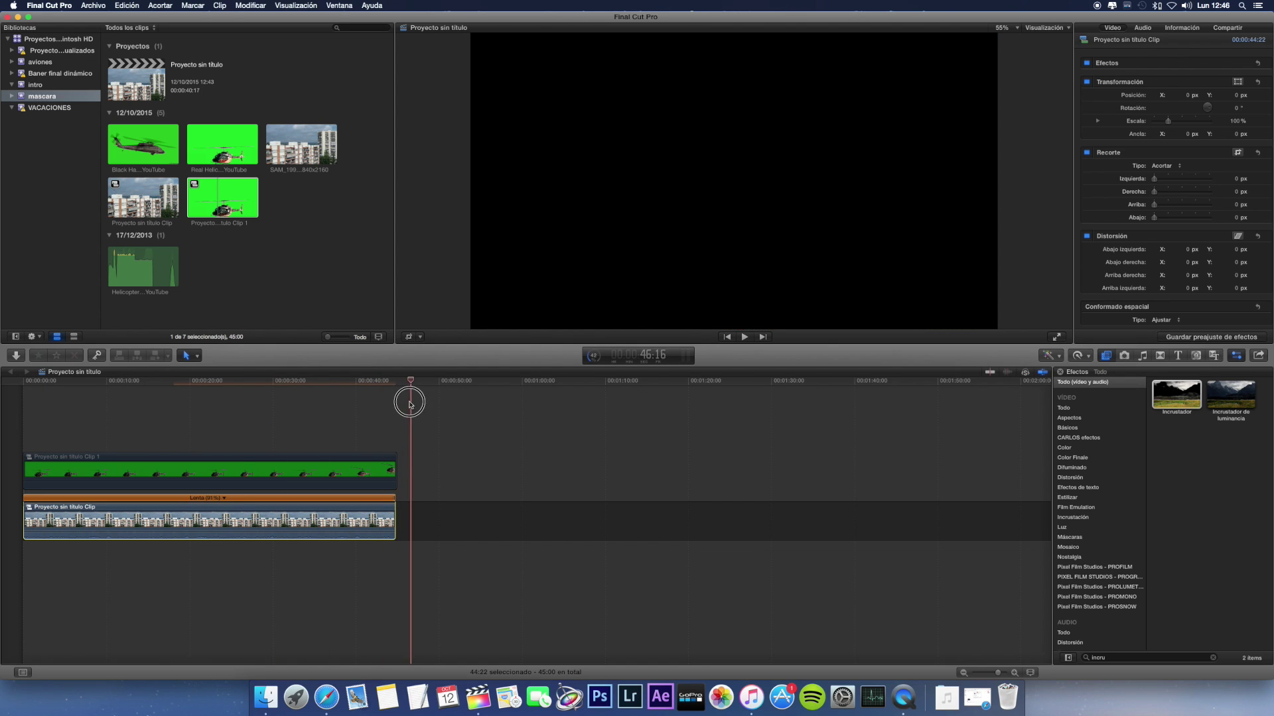
key("super+v")
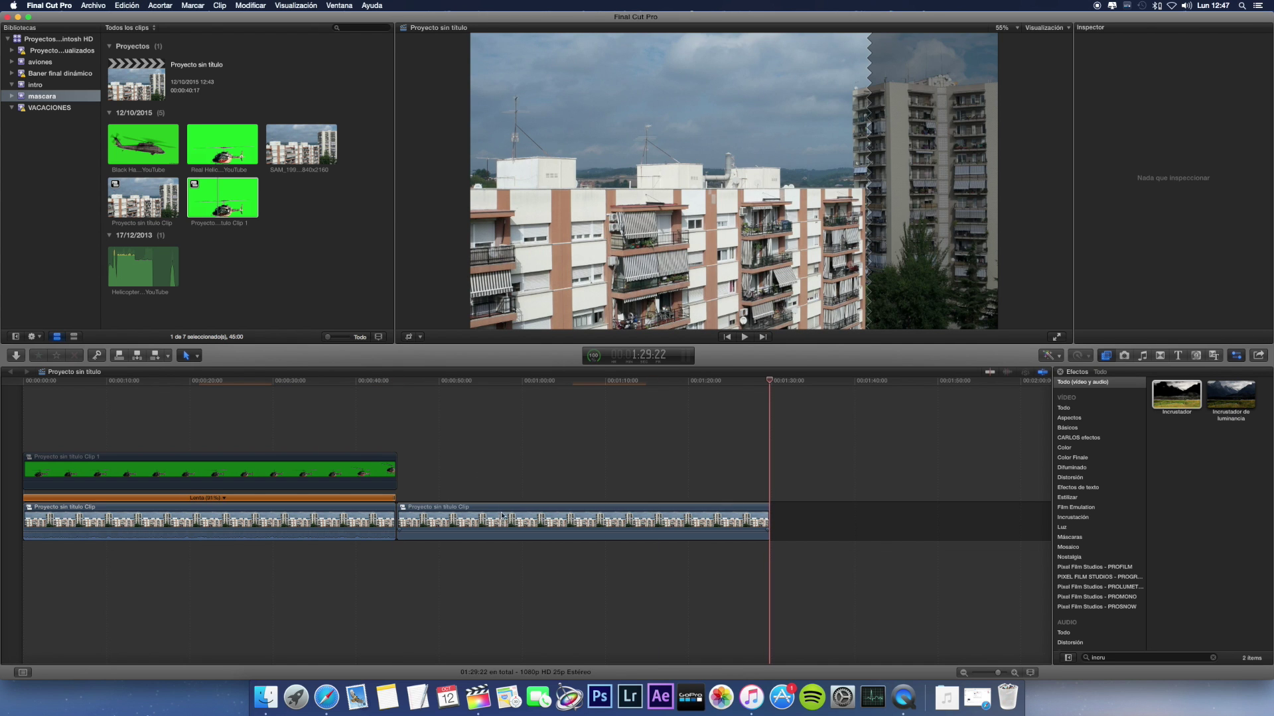
left_click_drag(498, 519, 124, 428)
key("super+4")
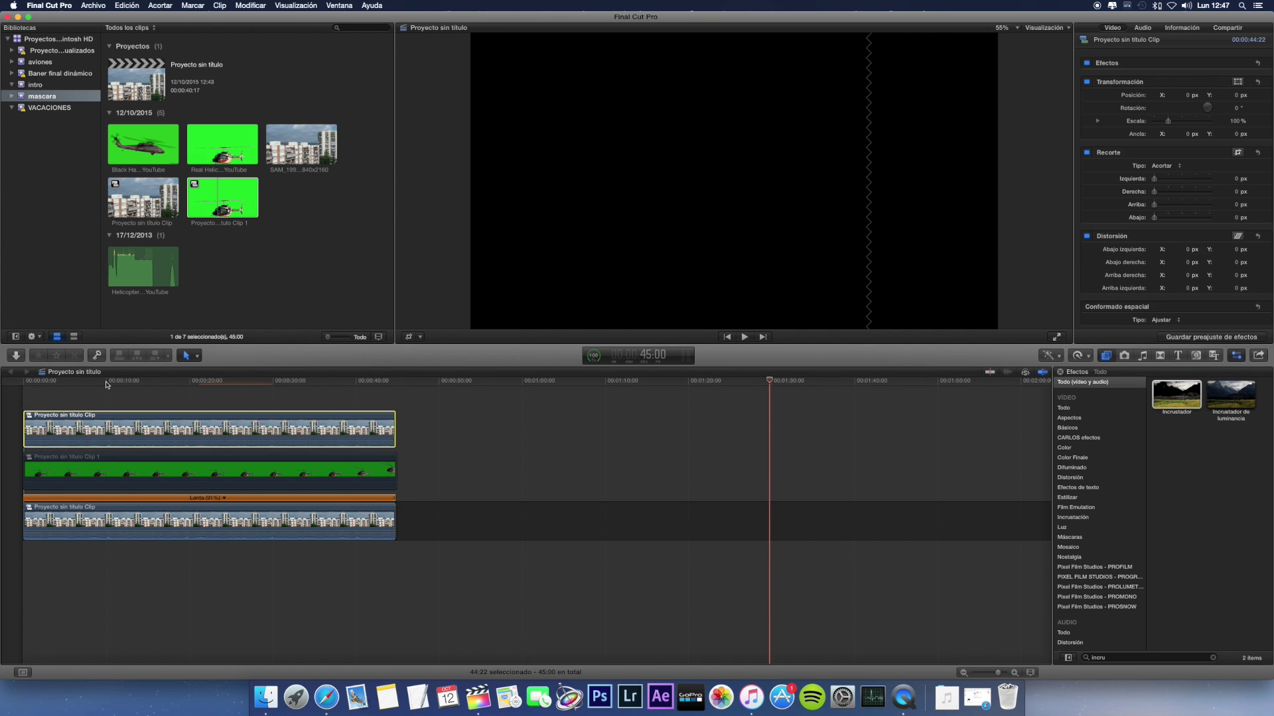
left_click(105, 428)
Step: Disable the bottom building clip and select the top building copy at about 6 seconds
left_click(135, 521)
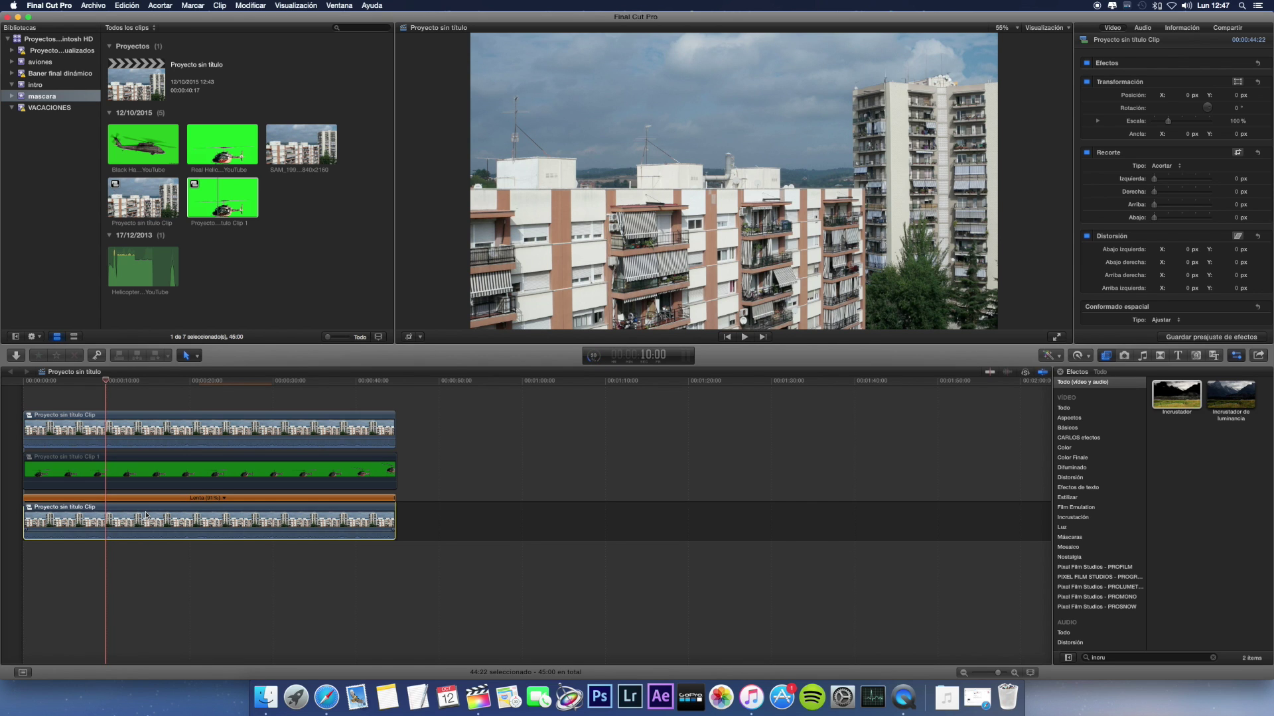
key("v")
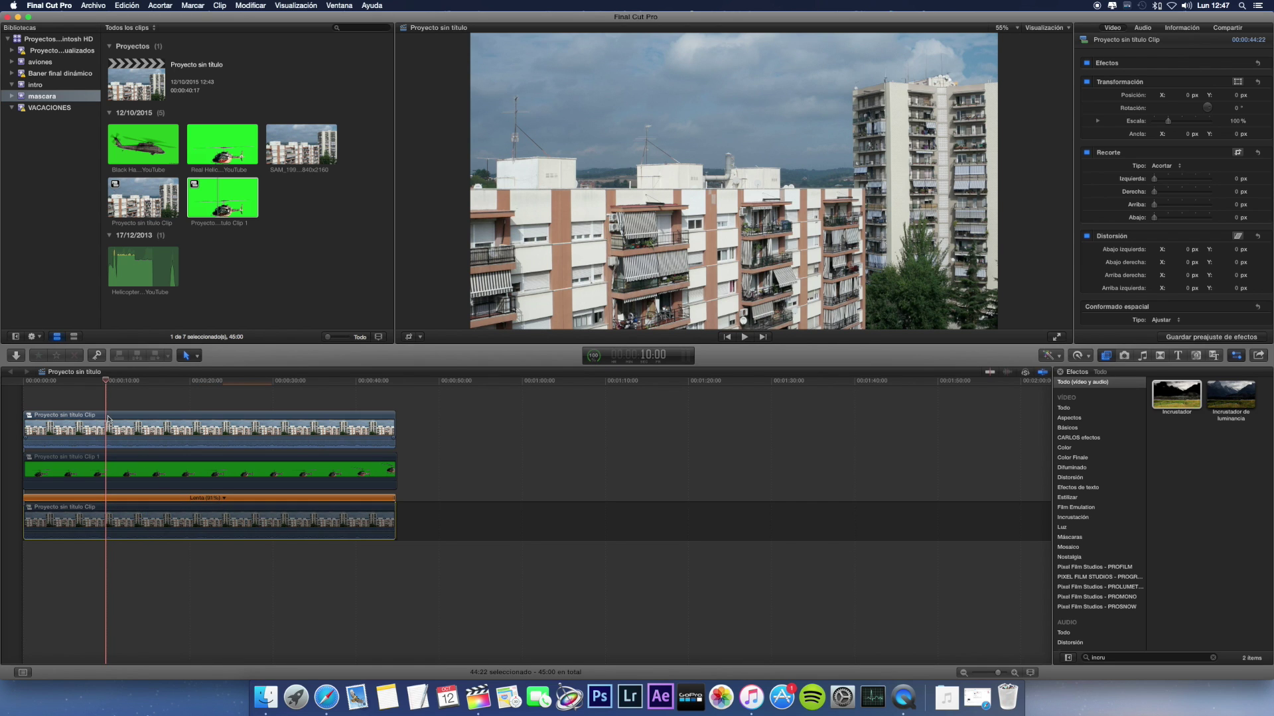
left_click(109, 383)
left_click_drag(108, 383, 77, 382)
left_click(110, 438)
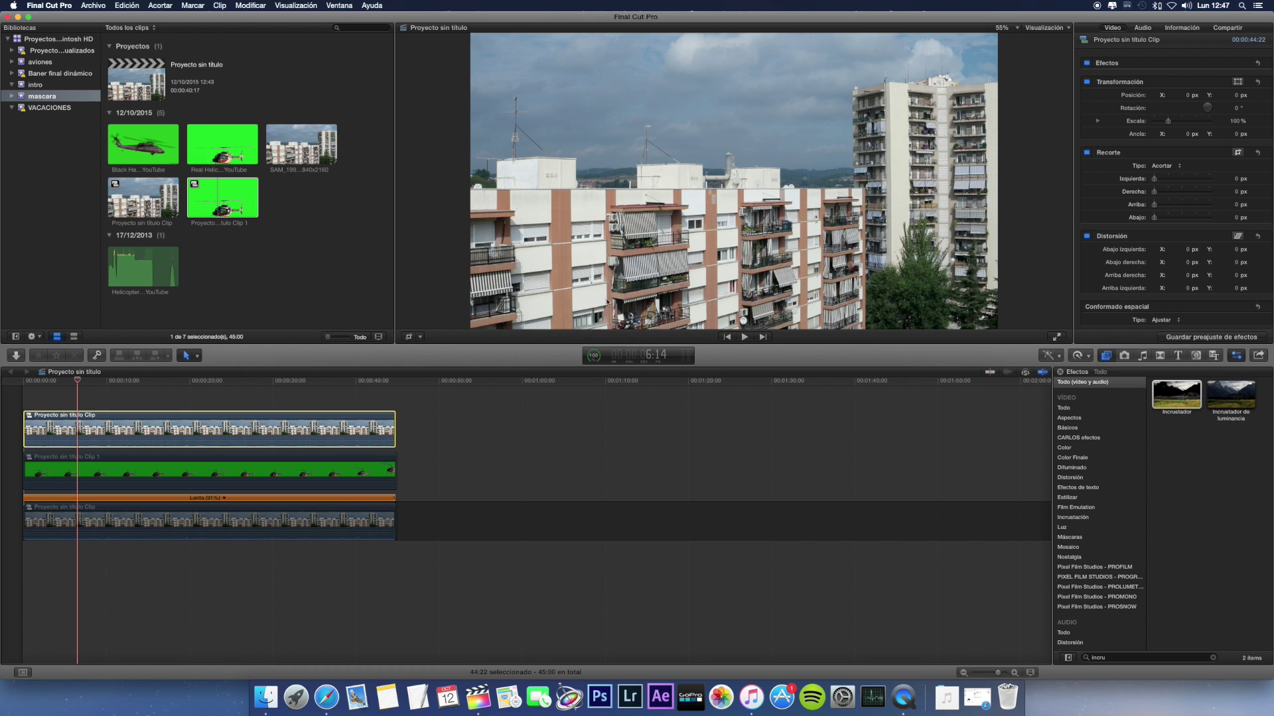
Step: Apply the Máscara de dibujo effect to the top building copy and park the playhead at 2:14
left_click(1109, 658)
type("masc")
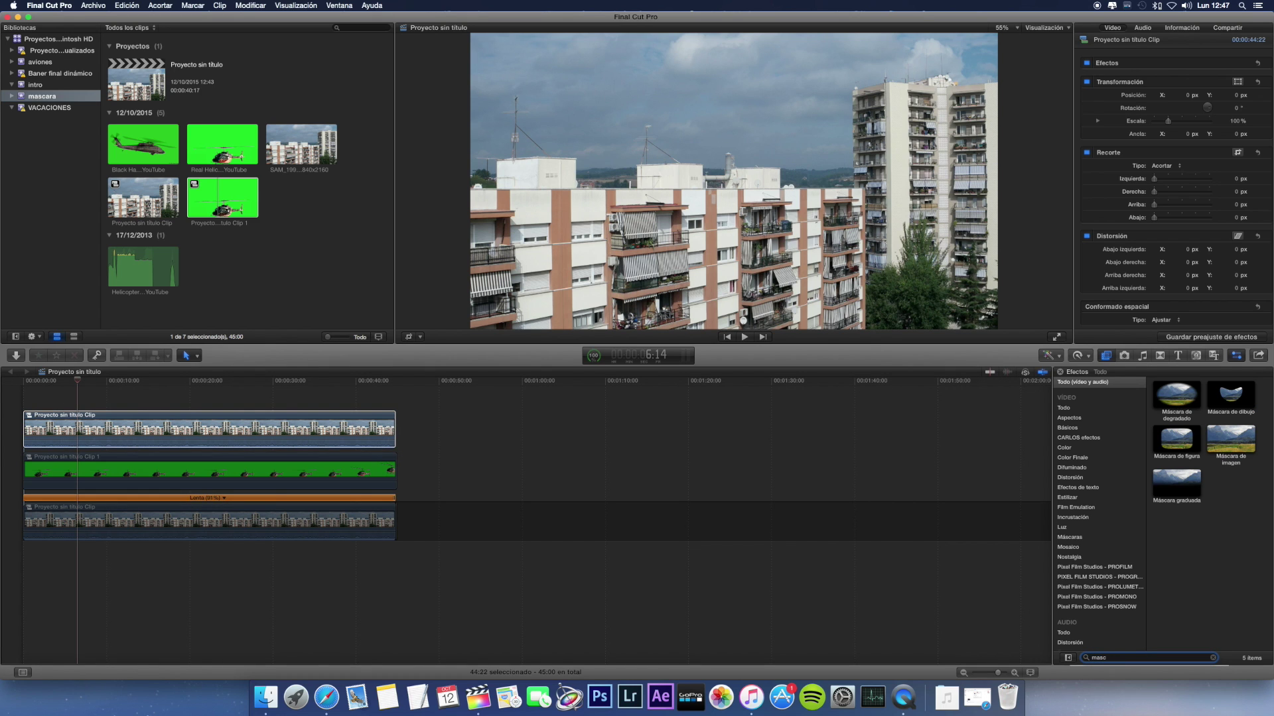
left_click(1230, 401)
mouse_move(1230, 401)
left_mouse_down()
mouse_move(227, 443)
mouse_move(208, 432)
left_mouse_up()
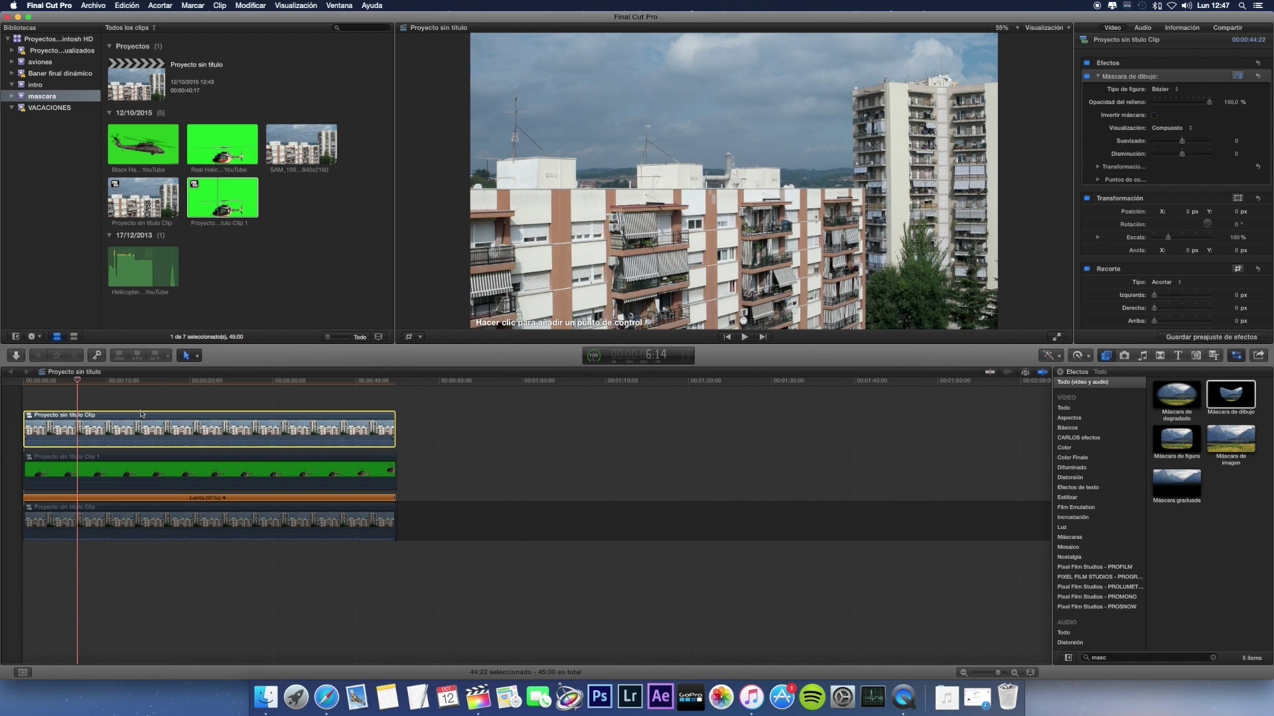
left_click_drag(52, 380, 44, 380)
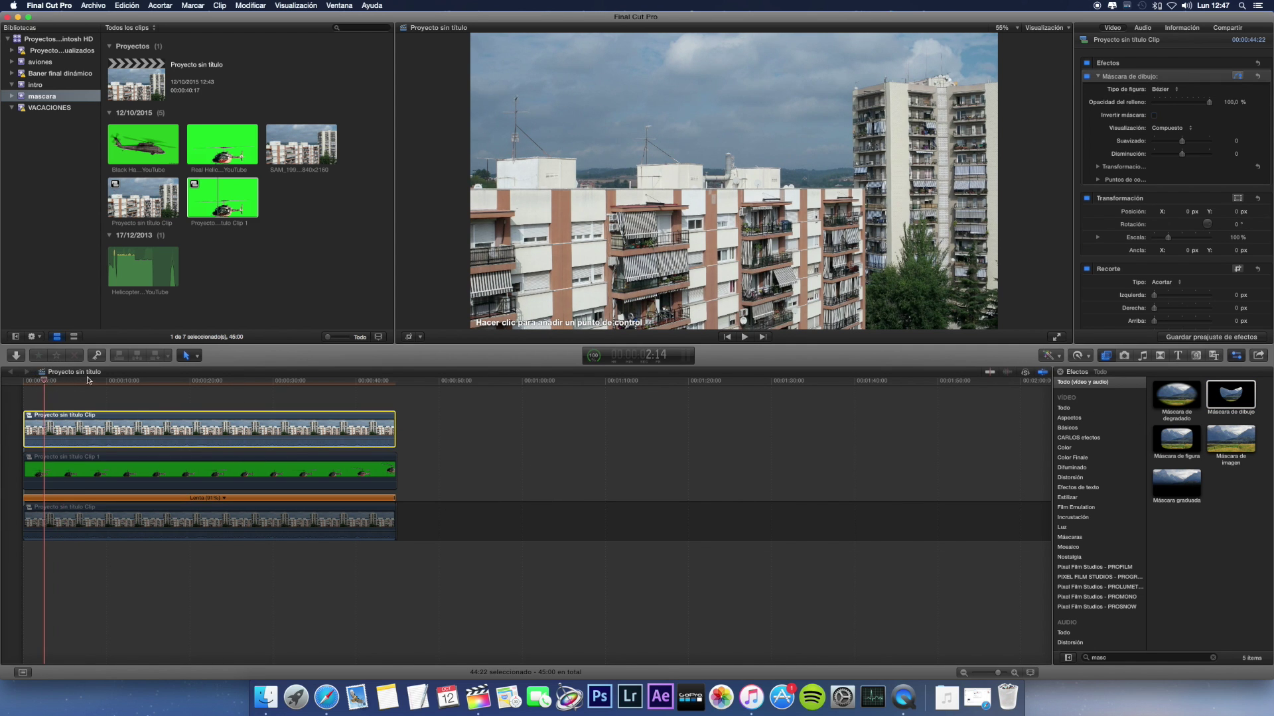
left_click(1017, 28)
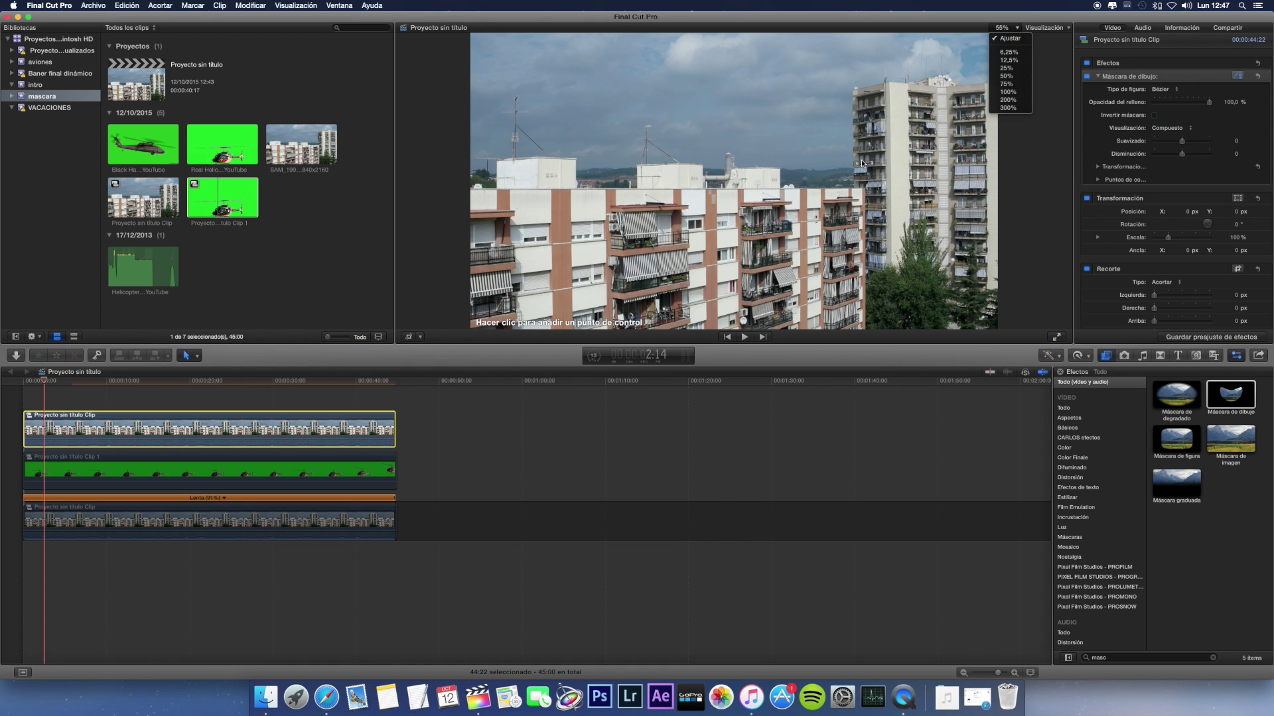
Step: Zoom the viewer to 300% over the chimney and place the first mask points across its top
left_click(1007, 100)
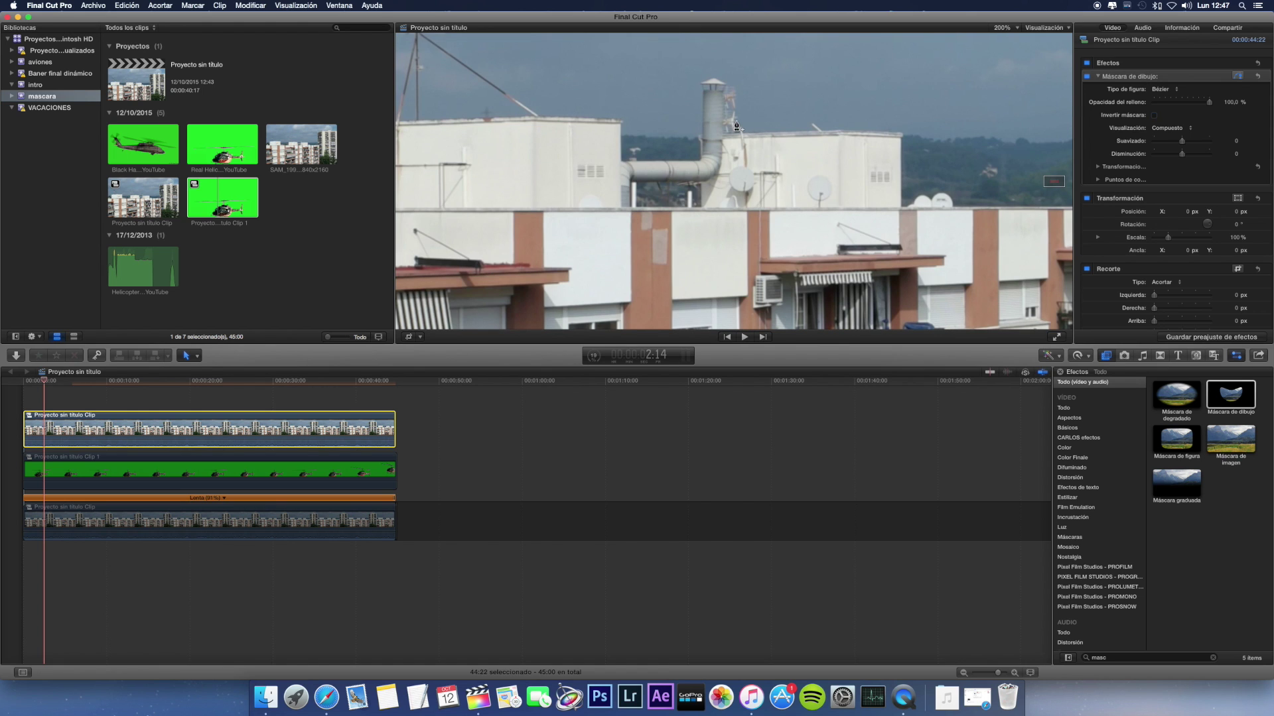
left_click(1002, 28)
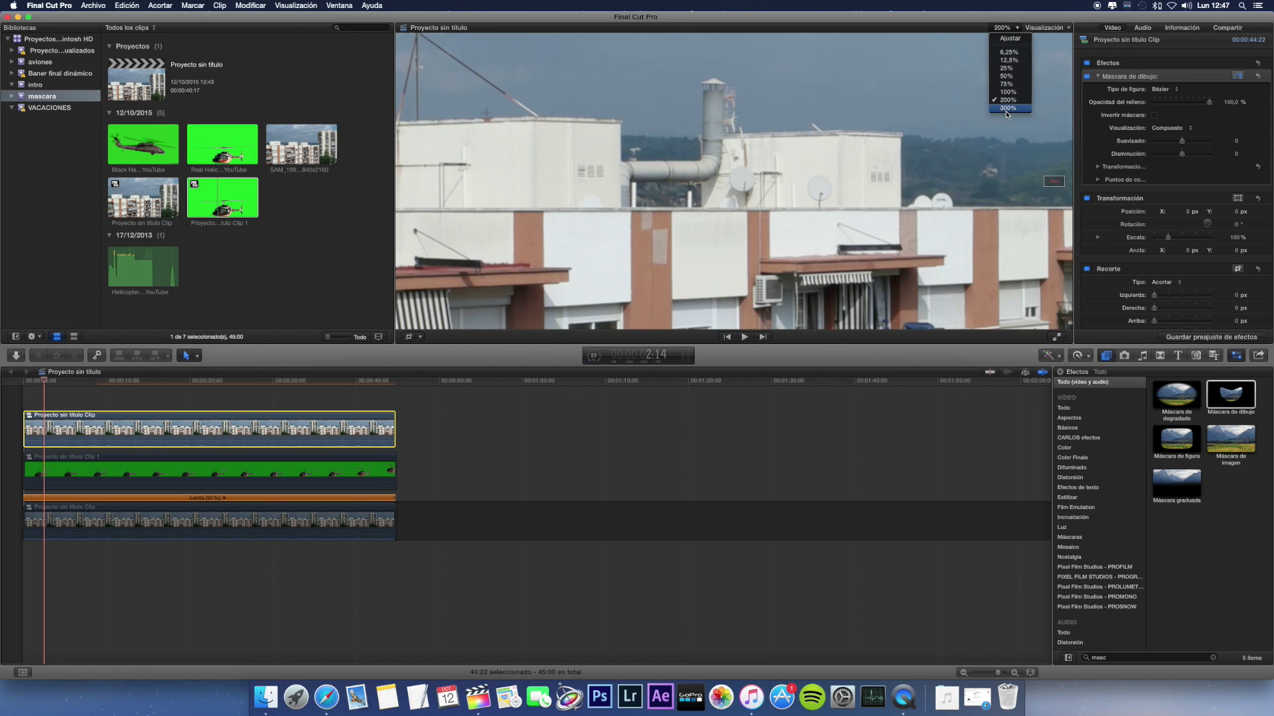
left_click(1009, 105)
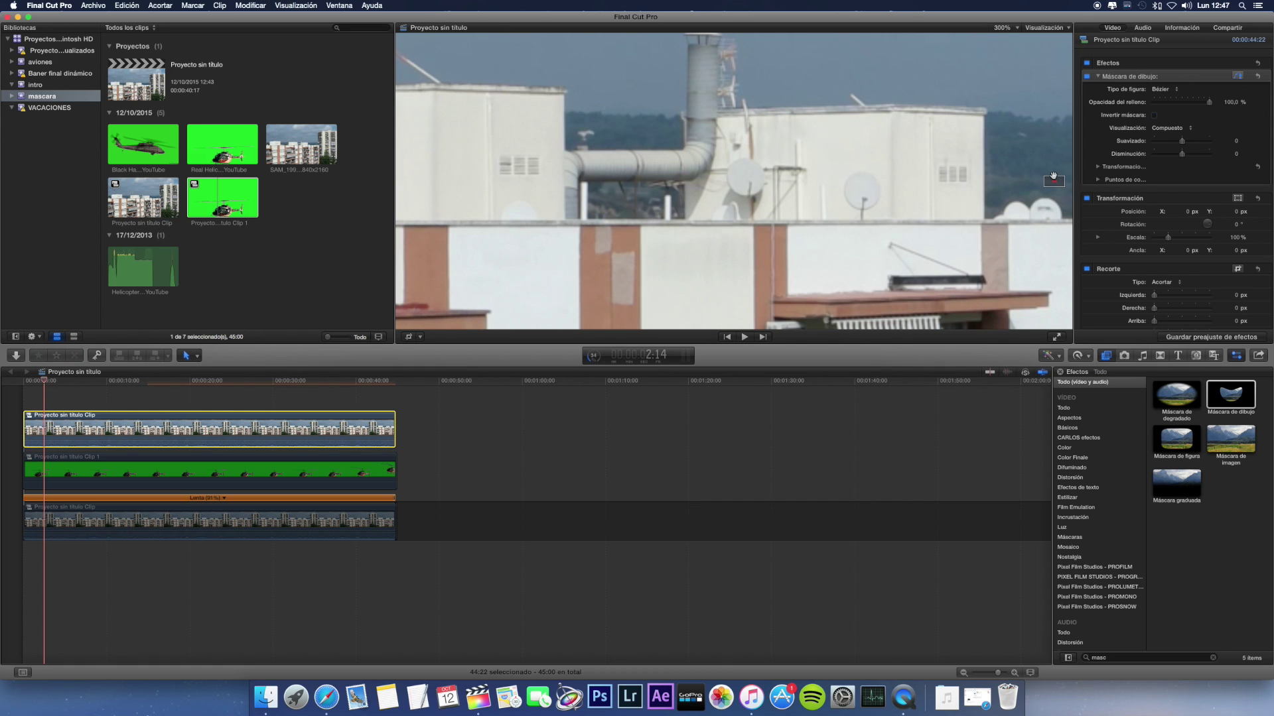
left_click_drag(1053, 176, 1054, 184)
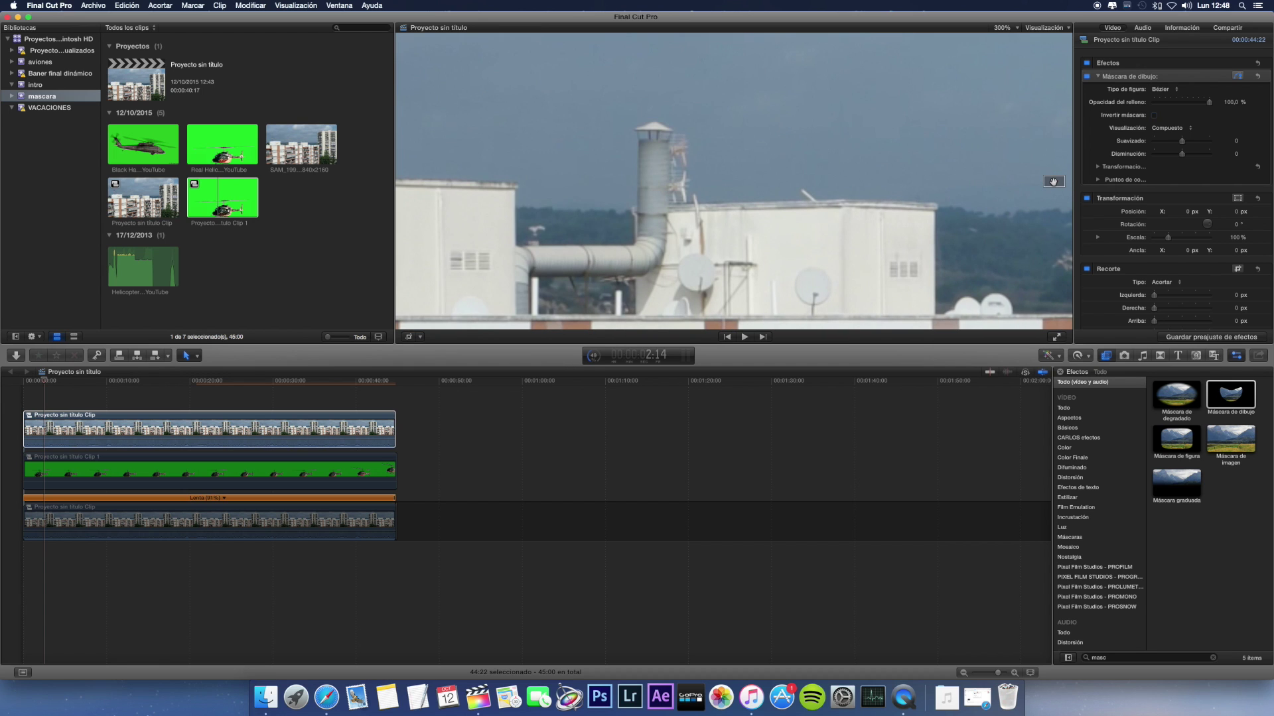
left_click(635, 130)
left_click(653, 122)
left_click(673, 130)
Step: Switch the mask shape type to Bézier and continue the outline down the chimney's side
left_click(1164, 90)
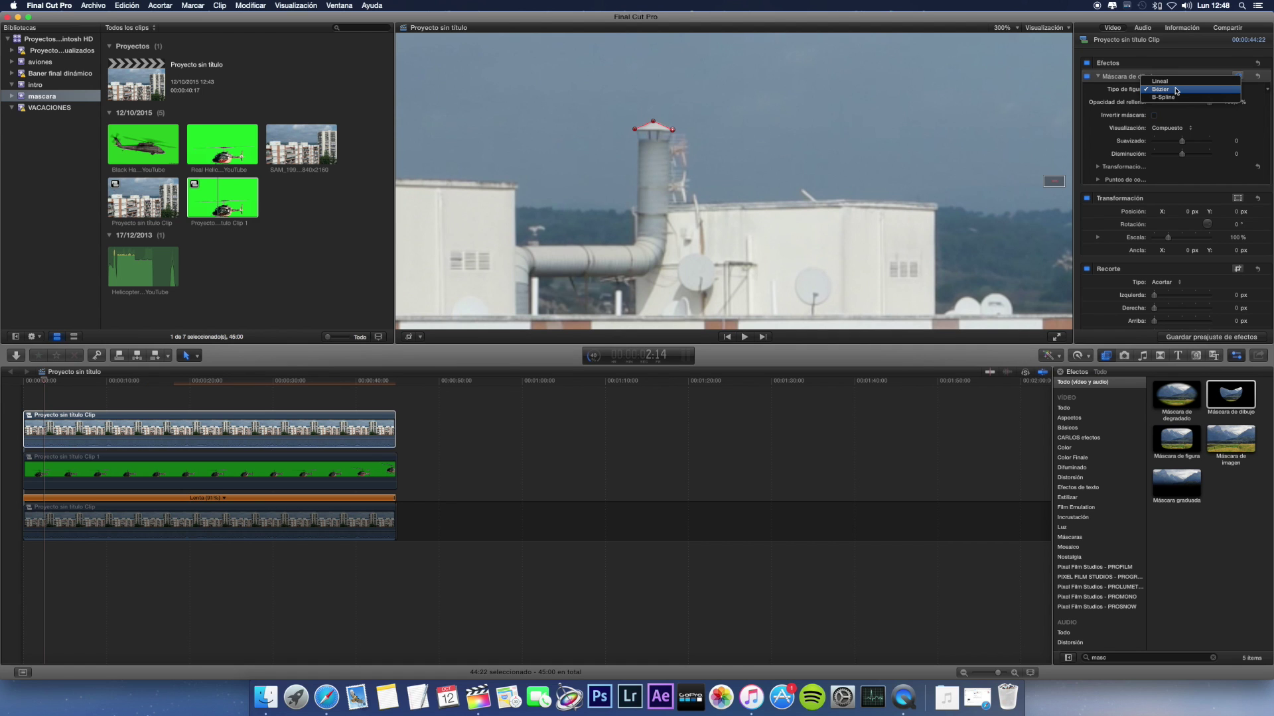
left_click(1176, 90)
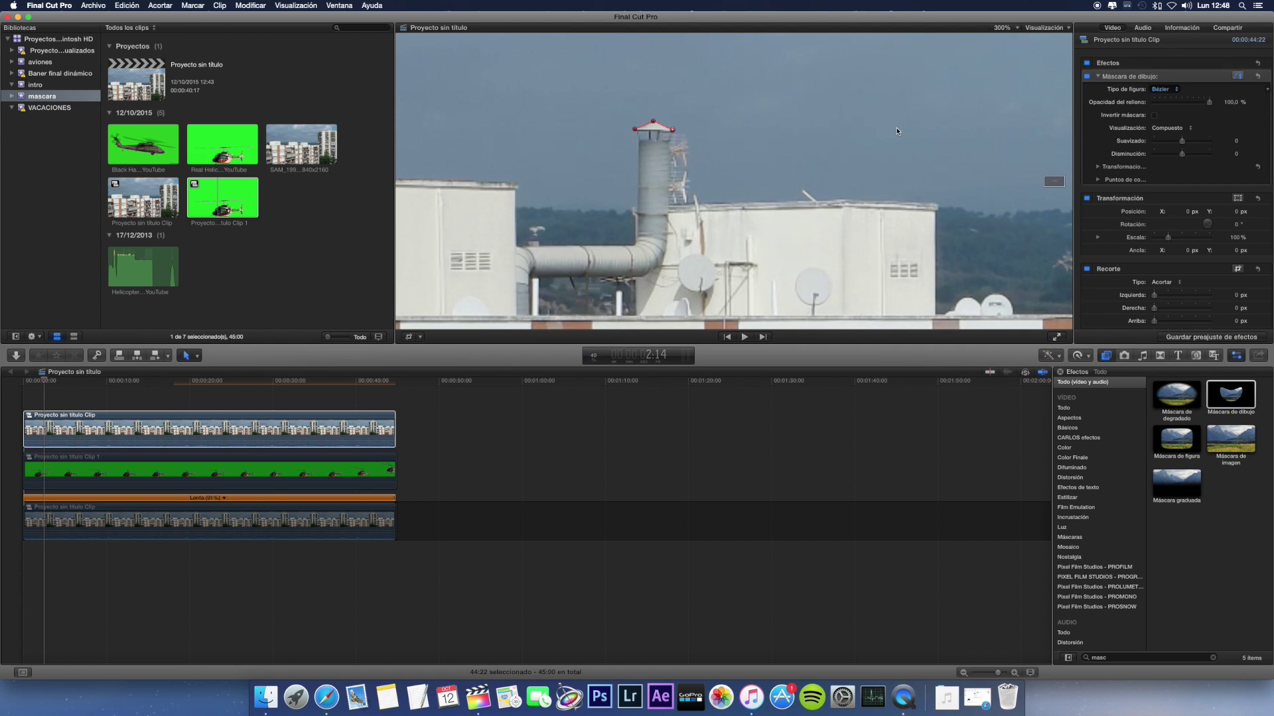
left_click(684, 134)
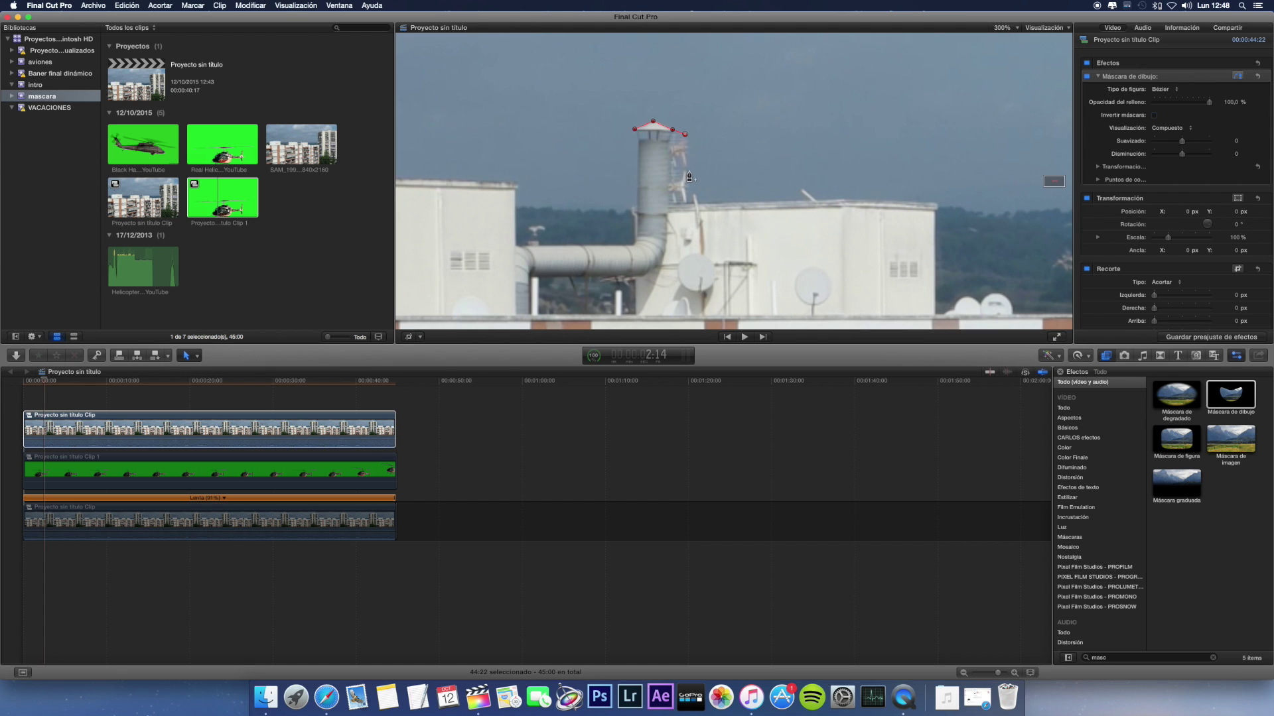
left_click(687, 166)
left_click(687, 201)
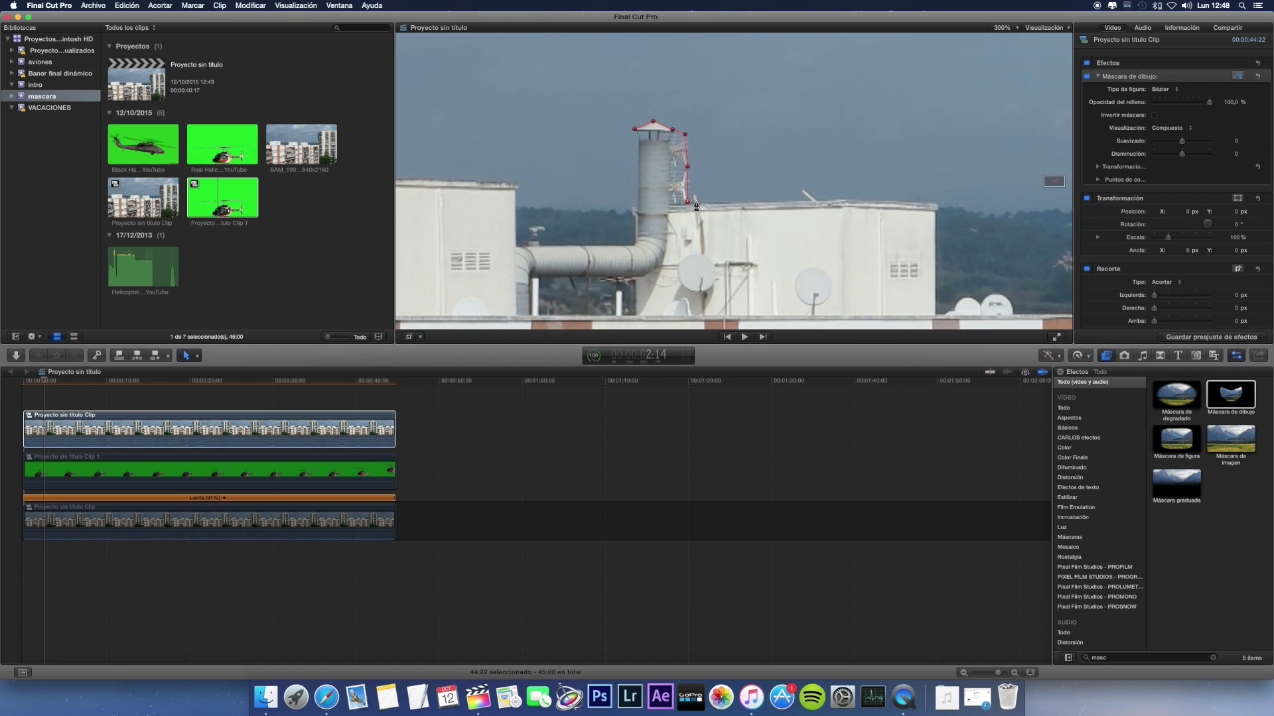
Step: Trace the mask along the rooftops, curving it at the first rooftop point
left_click(811, 199)
left_click_drag(812, 200, 819, 206)
left_click(842, 199)
left_click(937, 203)
left_click(934, 316)
scroll(1053, 184, "down", 2)
scroll(1053, 185, "right", 5)
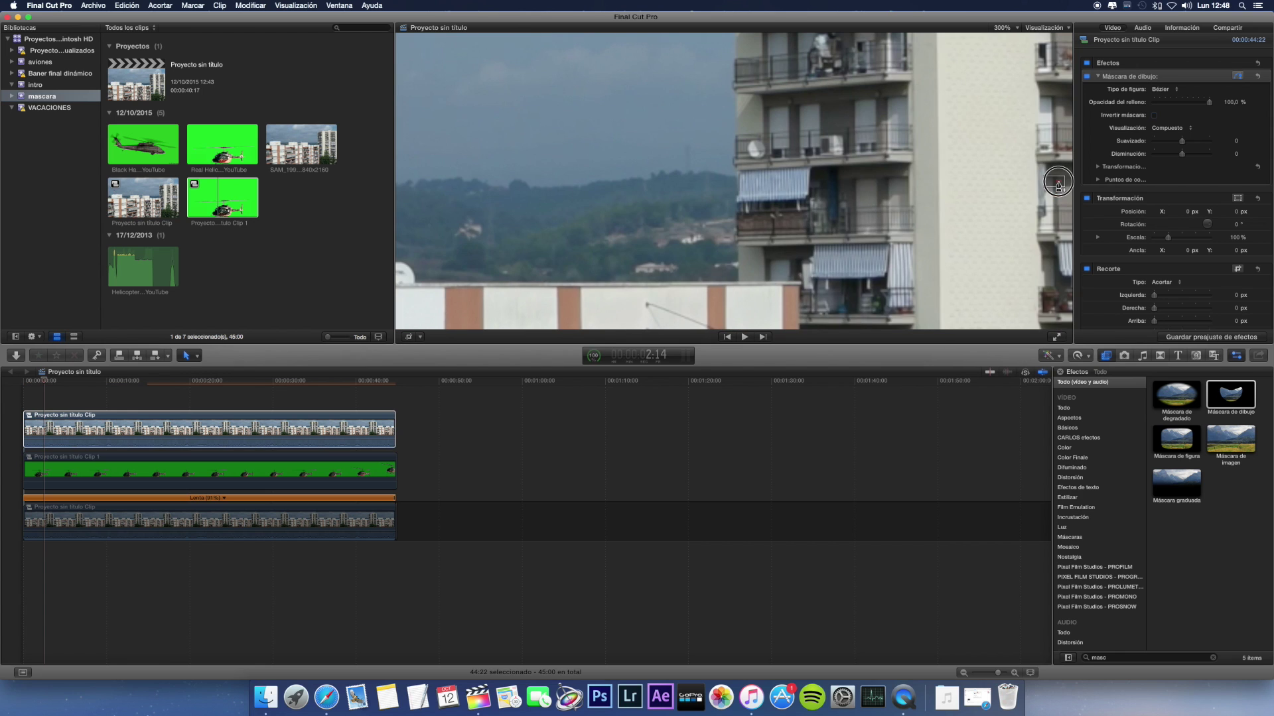
scroll(1054, 177, "left", 2)
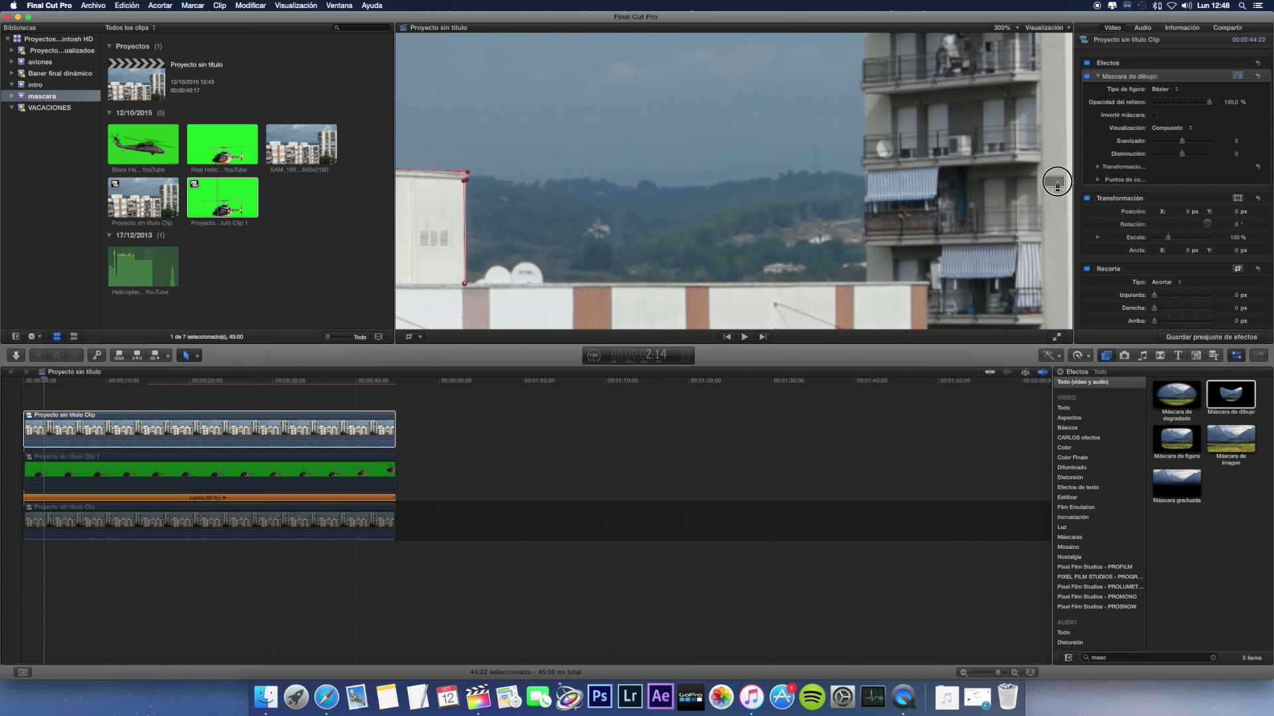
left_click(866, 283)
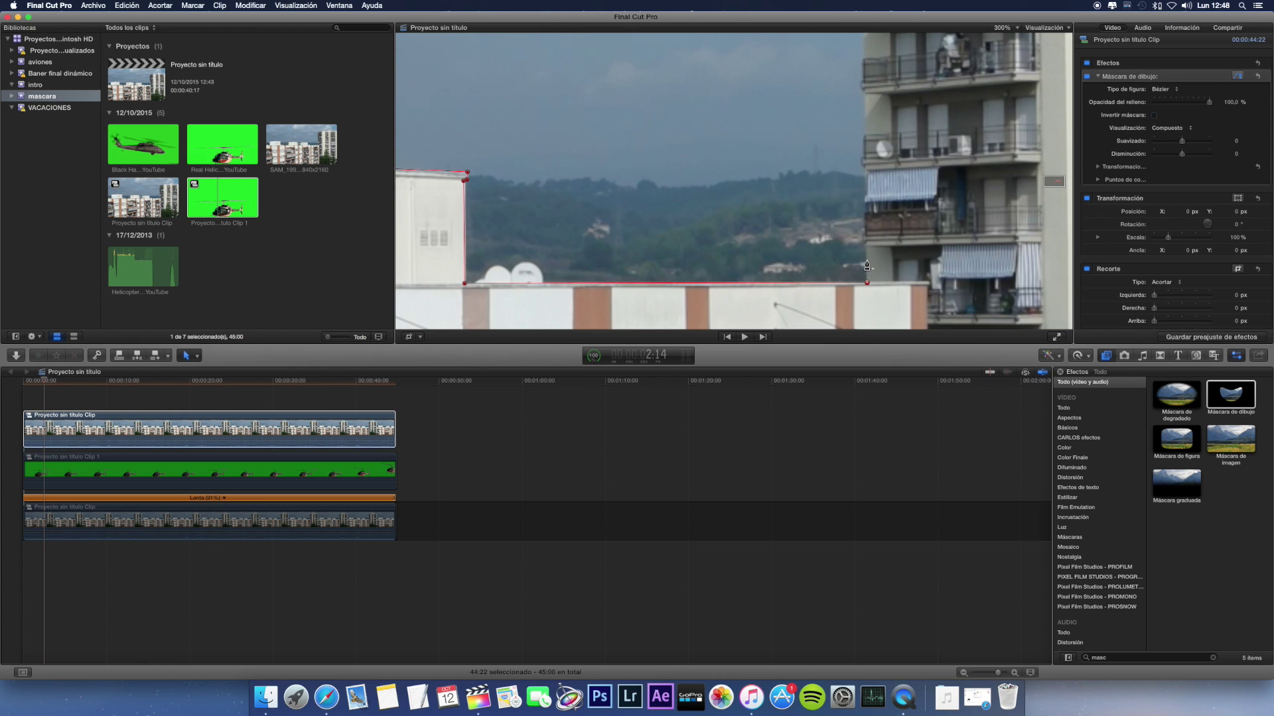
Step: Trace the mask up the tall building's left edge to its top
left_click(863, 235)
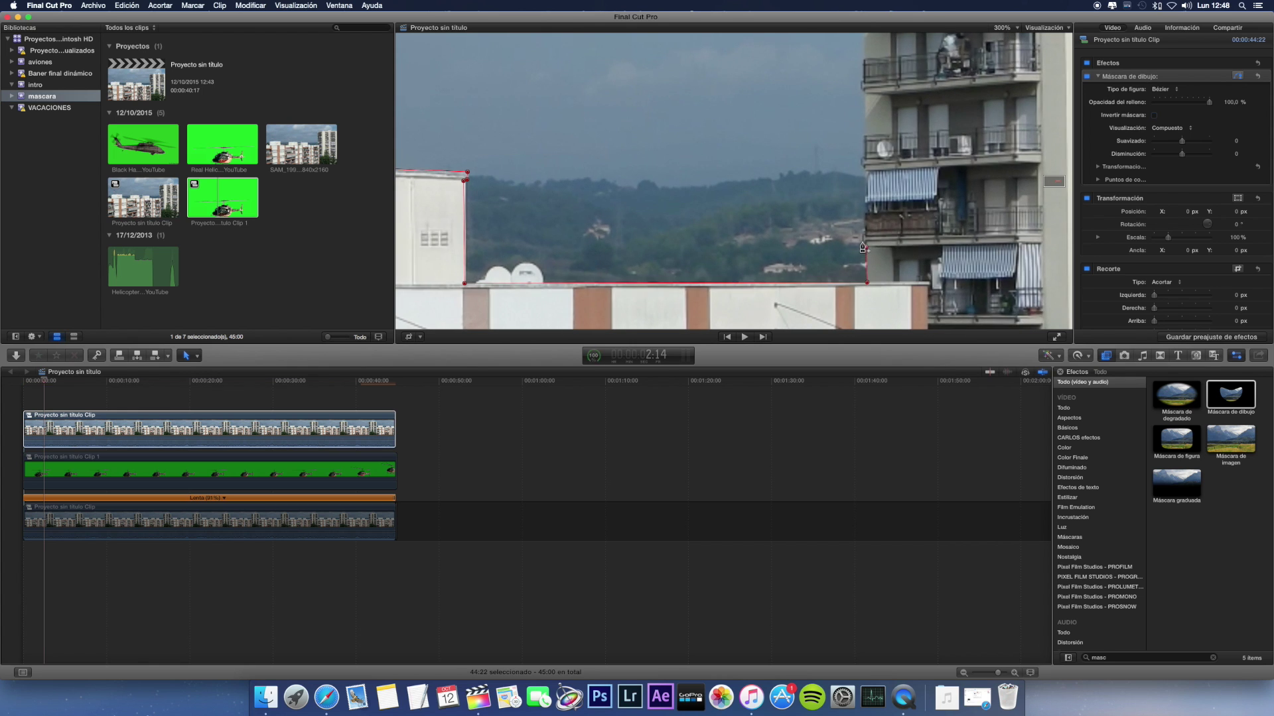
left_click(864, 231)
left_click(866, 172)
left_click(862, 164)
left_click(861, 157)
left_click(864, 137)
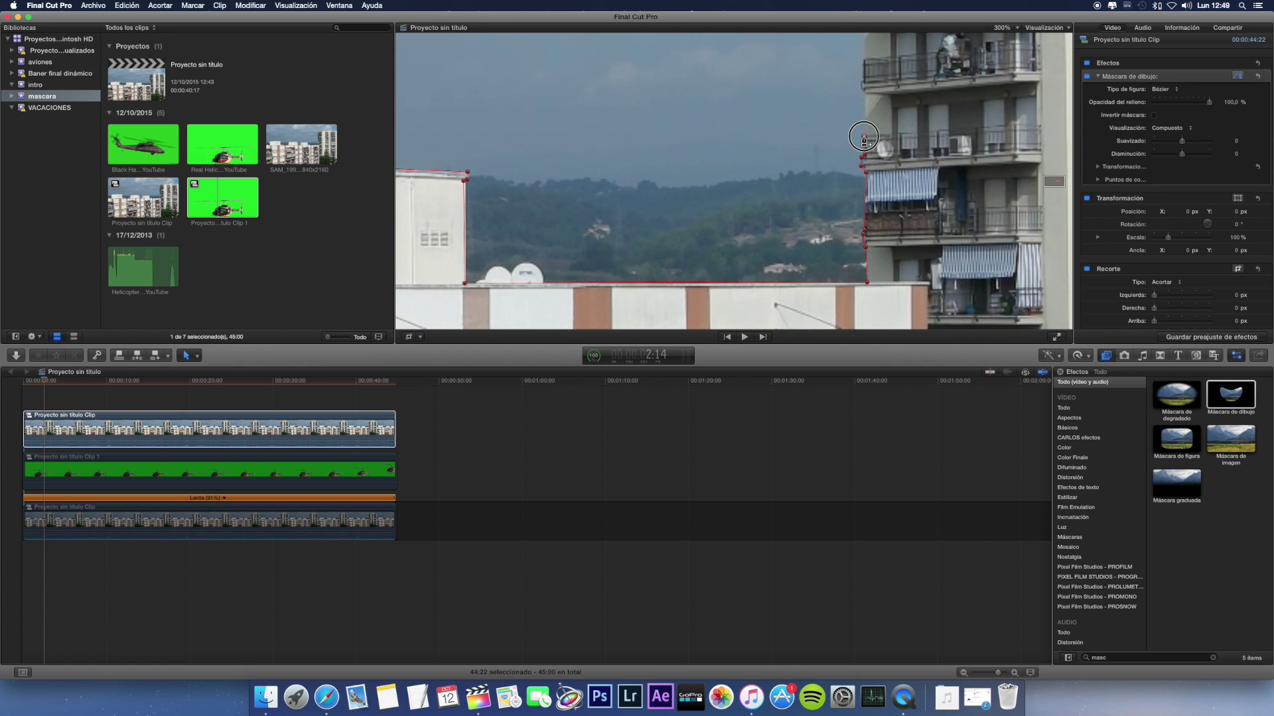
left_click(862, 94)
left_click(860, 81)
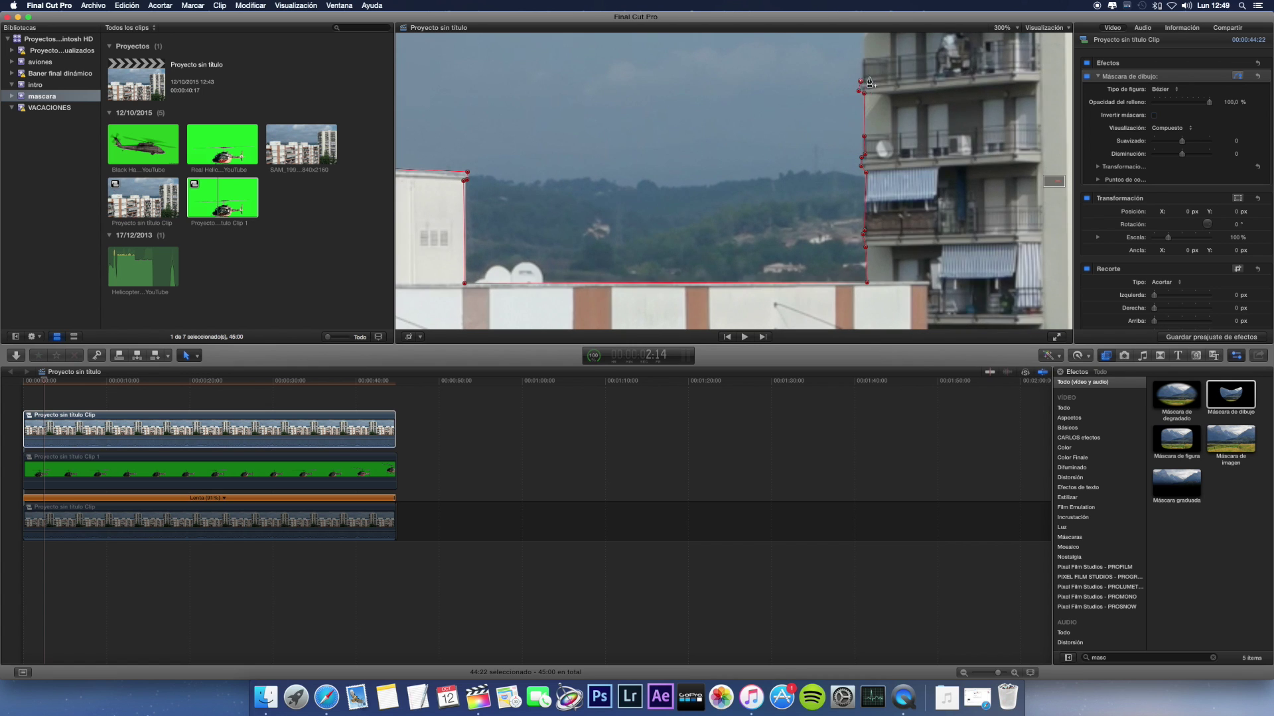
left_click(892, 80)
Step: Fit the frame in the viewer and close the mask via the building side and lower corners
left_click(1004, 28)
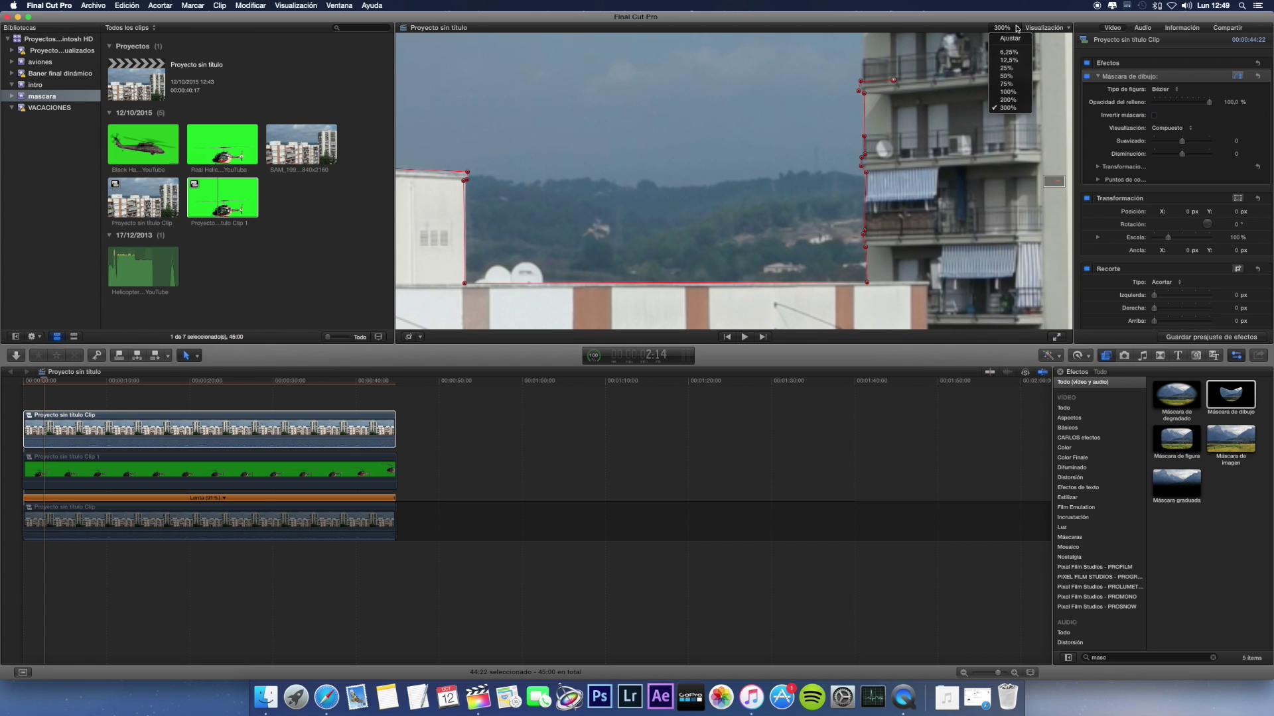
left_click(1010, 38)
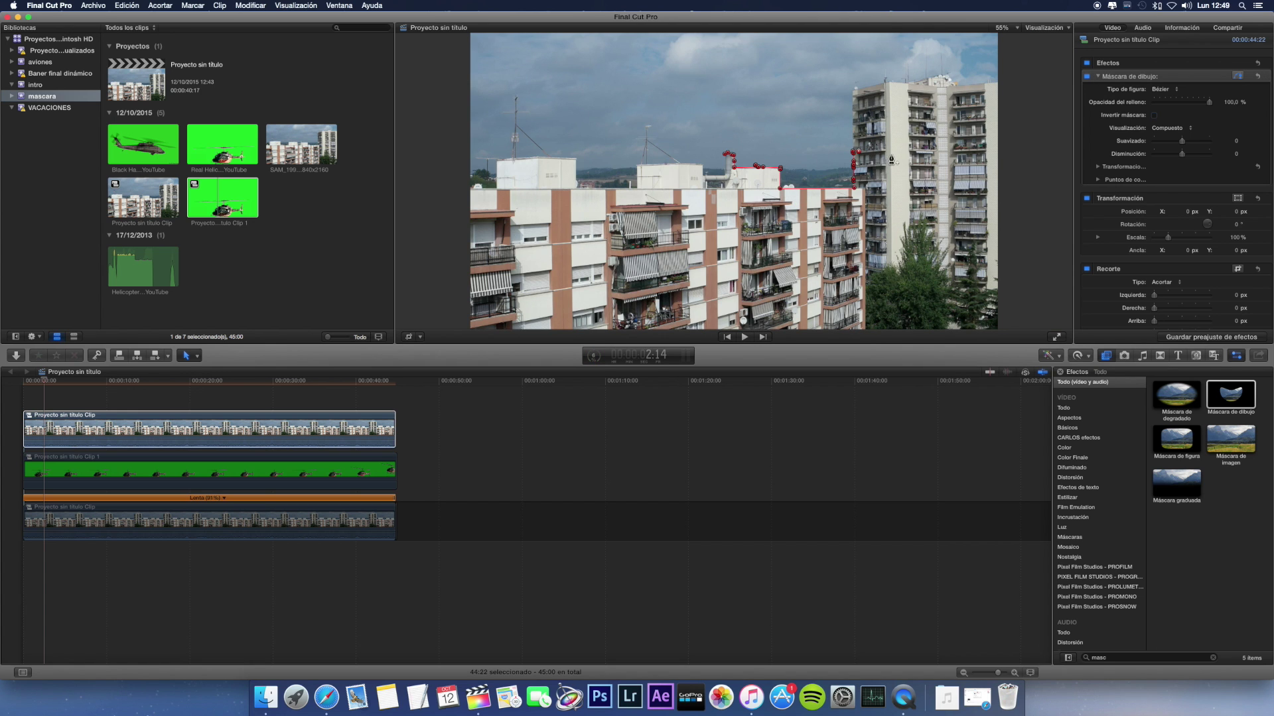
left_click(919, 151)
left_click(915, 309)
left_click(547, 307)
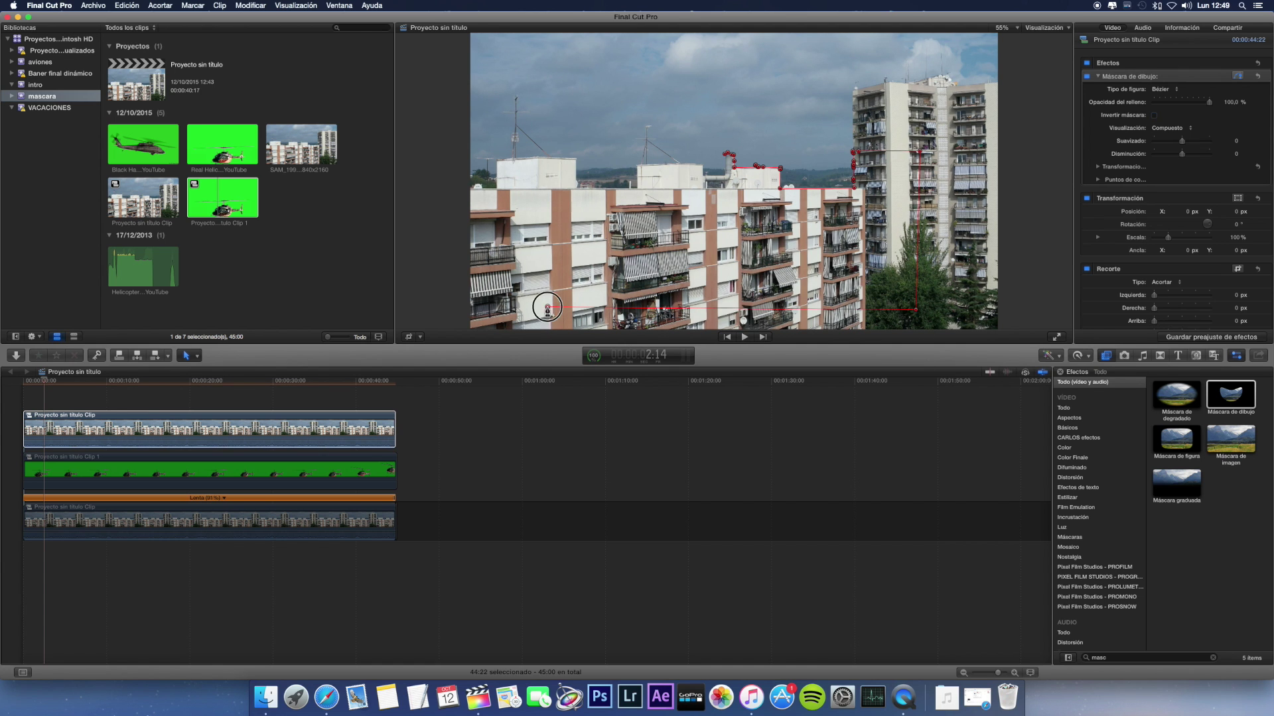
left_click(563, 145)
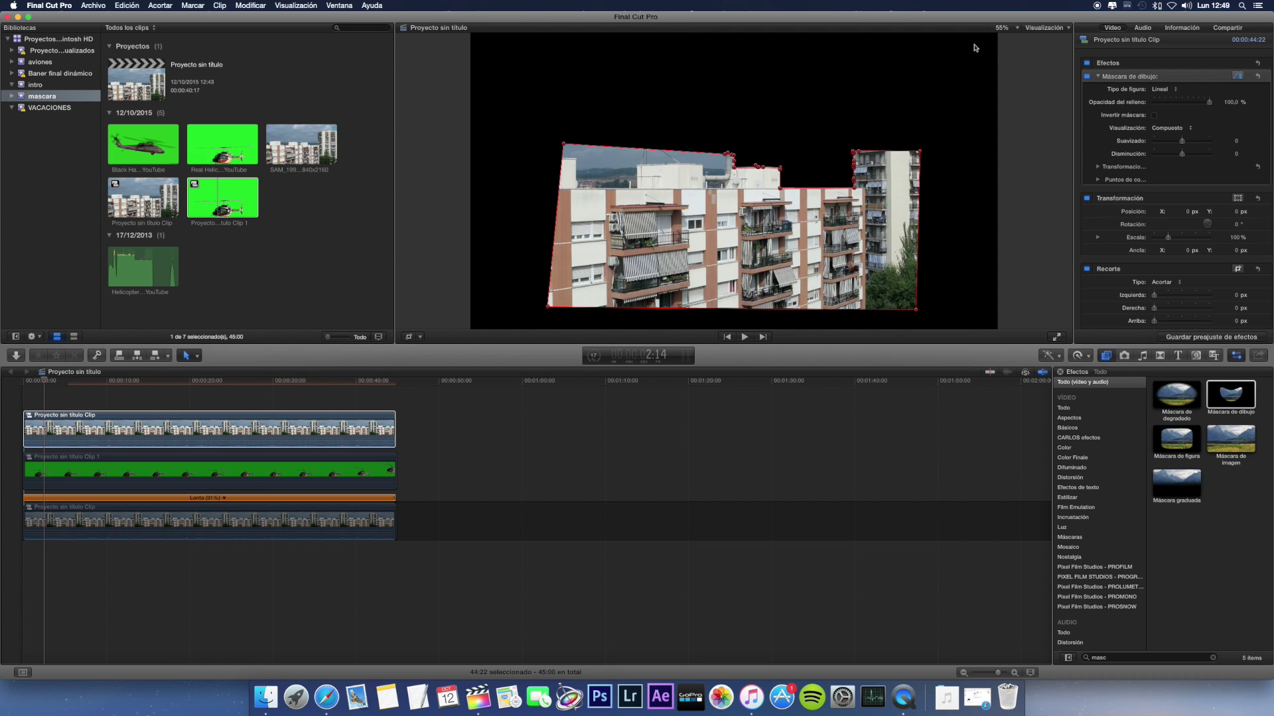
Step: Zoom the viewer to 300% to inspect the mask edge
left_click(1009, 27)
left_click(1008, 108)
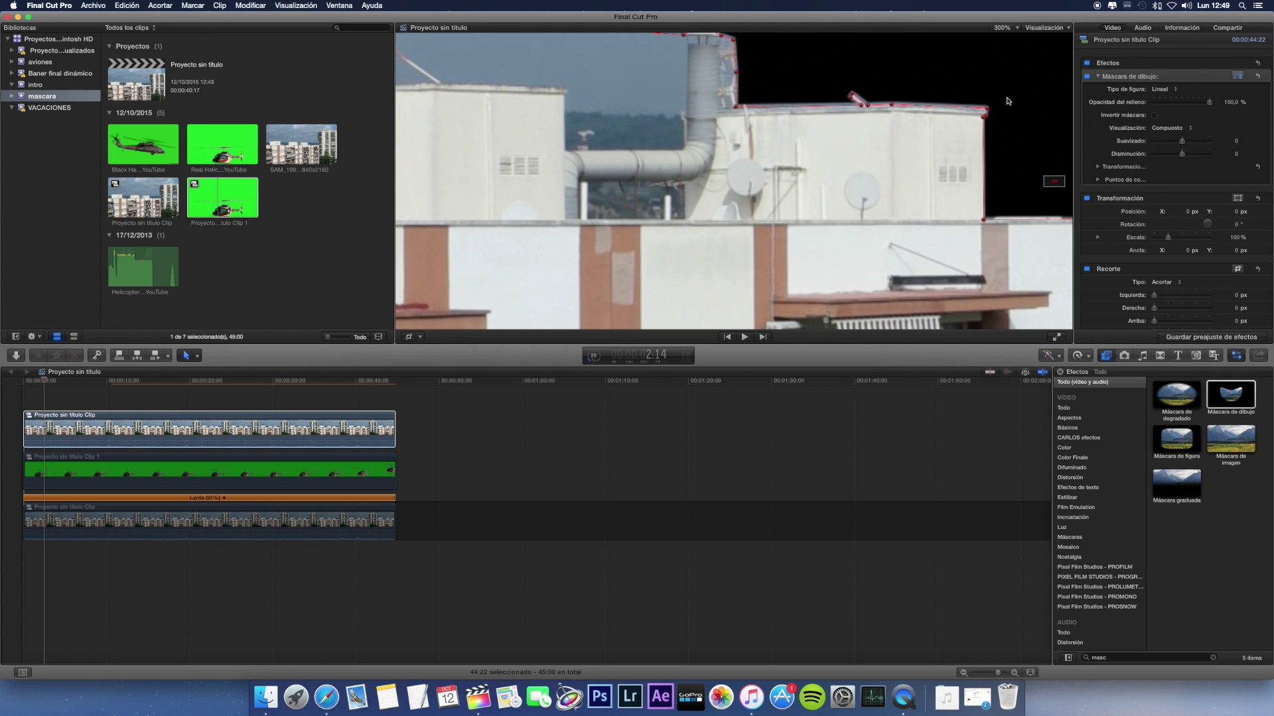
left_click_drag(1054, 181, 1054, 182)
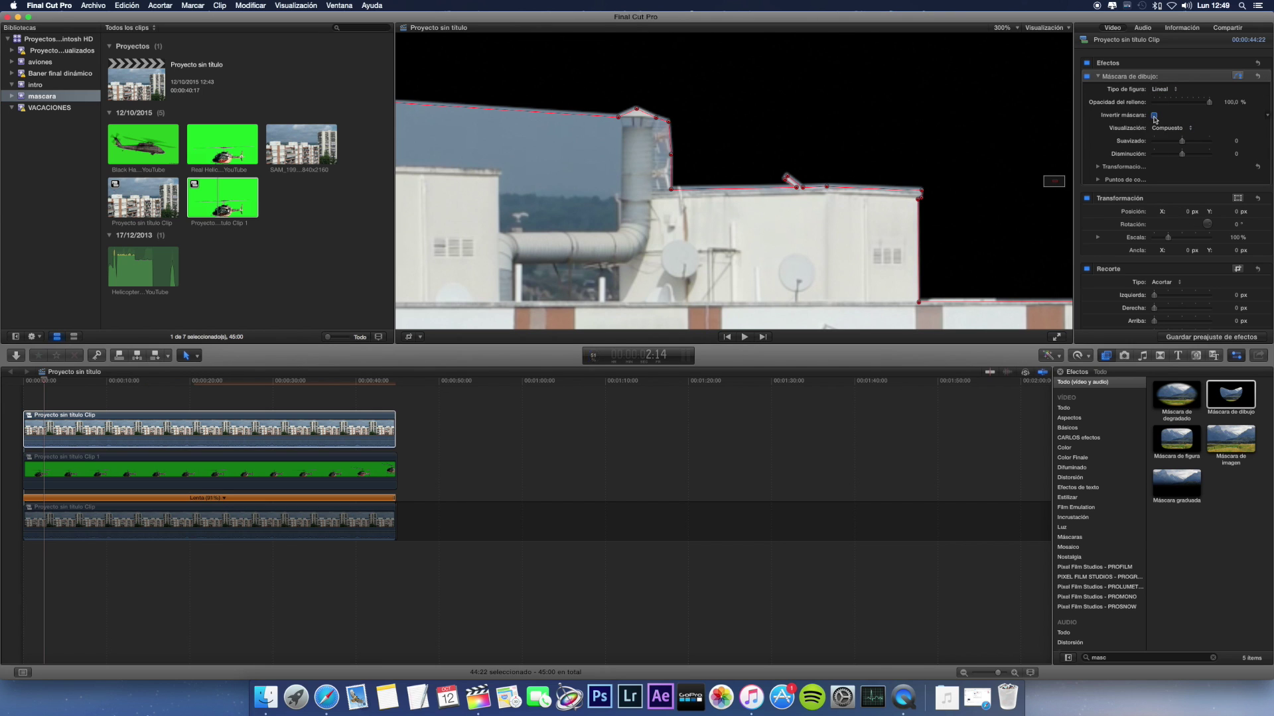
Step: Test Invertir máscara on and off, then set the mask's Suavizado feather to -3.0
left_click(1154, 116)
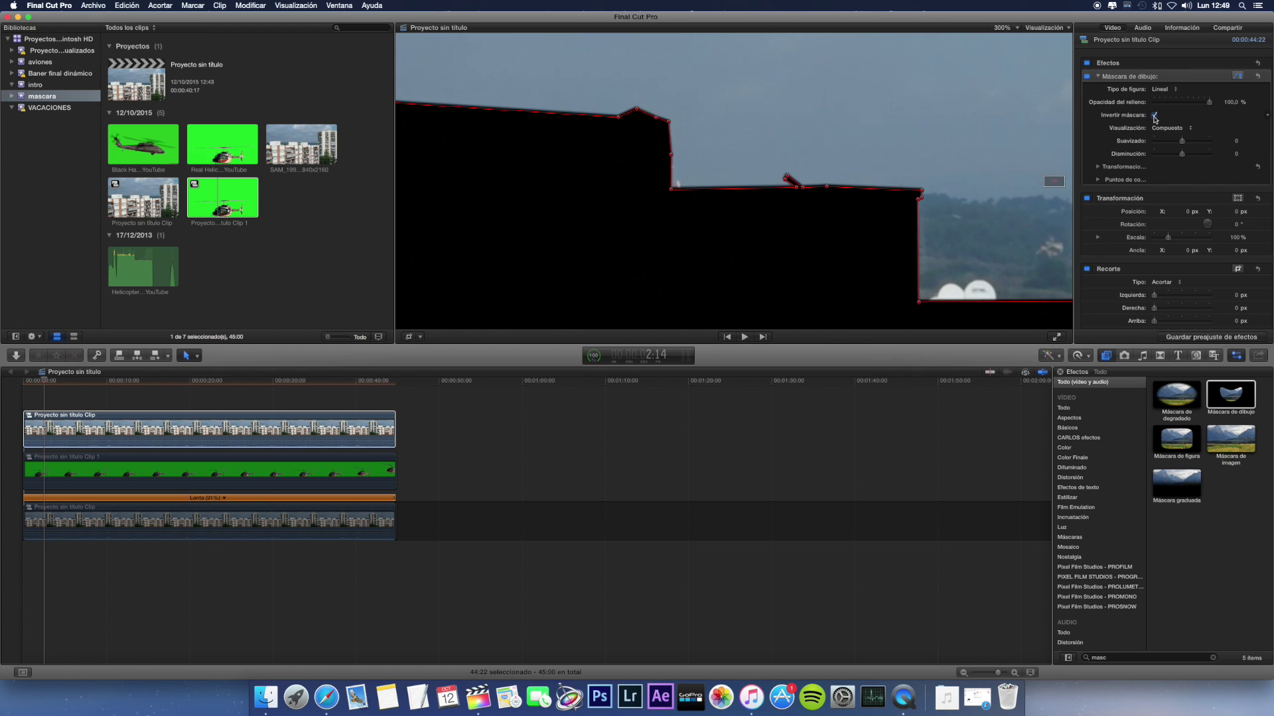
left_click(1154, 115)
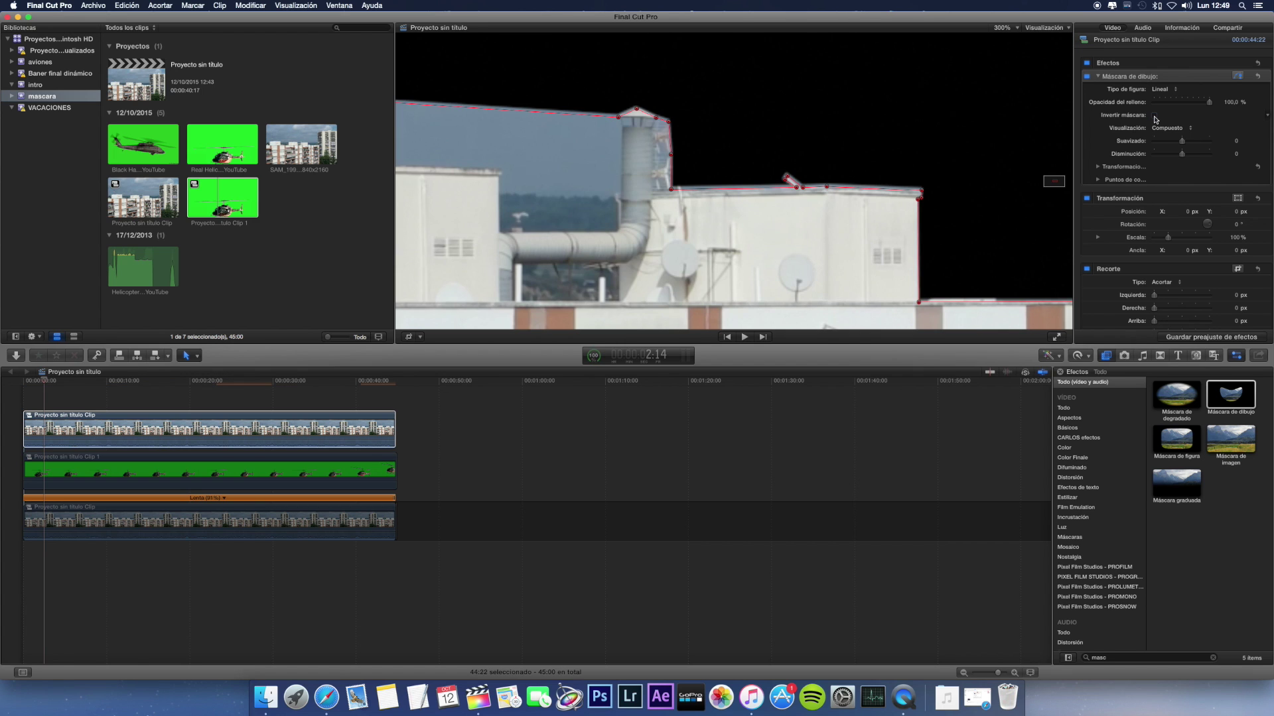
left_click_drag(1184, 144, 1182, 145)
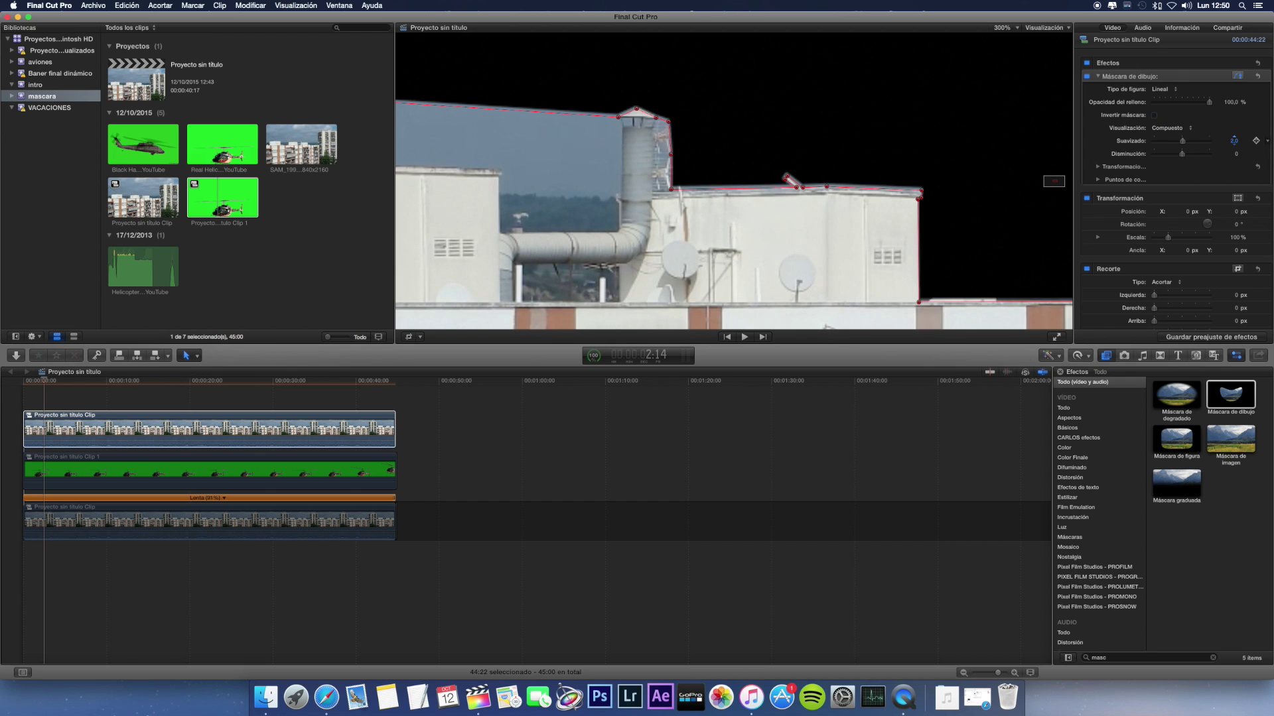
left_click_drag(1233, 145, 1234, 143)
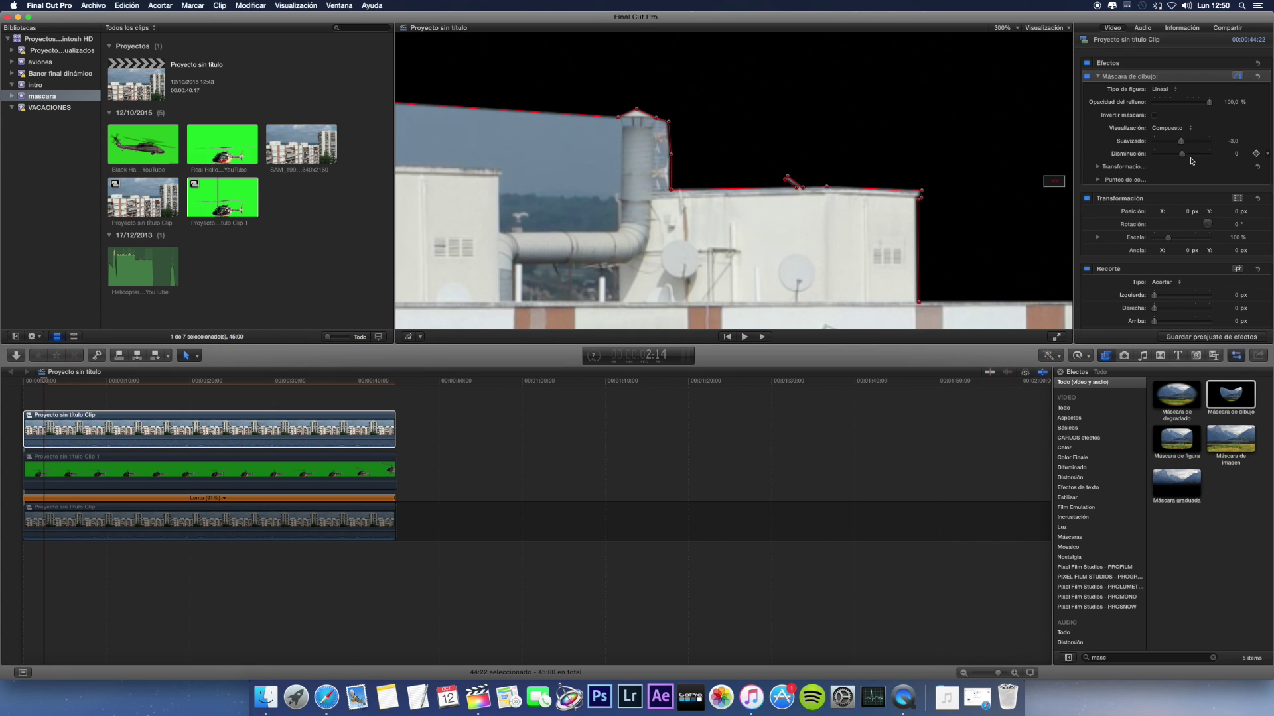
Step: Check the mask's Puntos de control coordinates, then collapse them and the mask Transformación section
left_click(1095, 168)
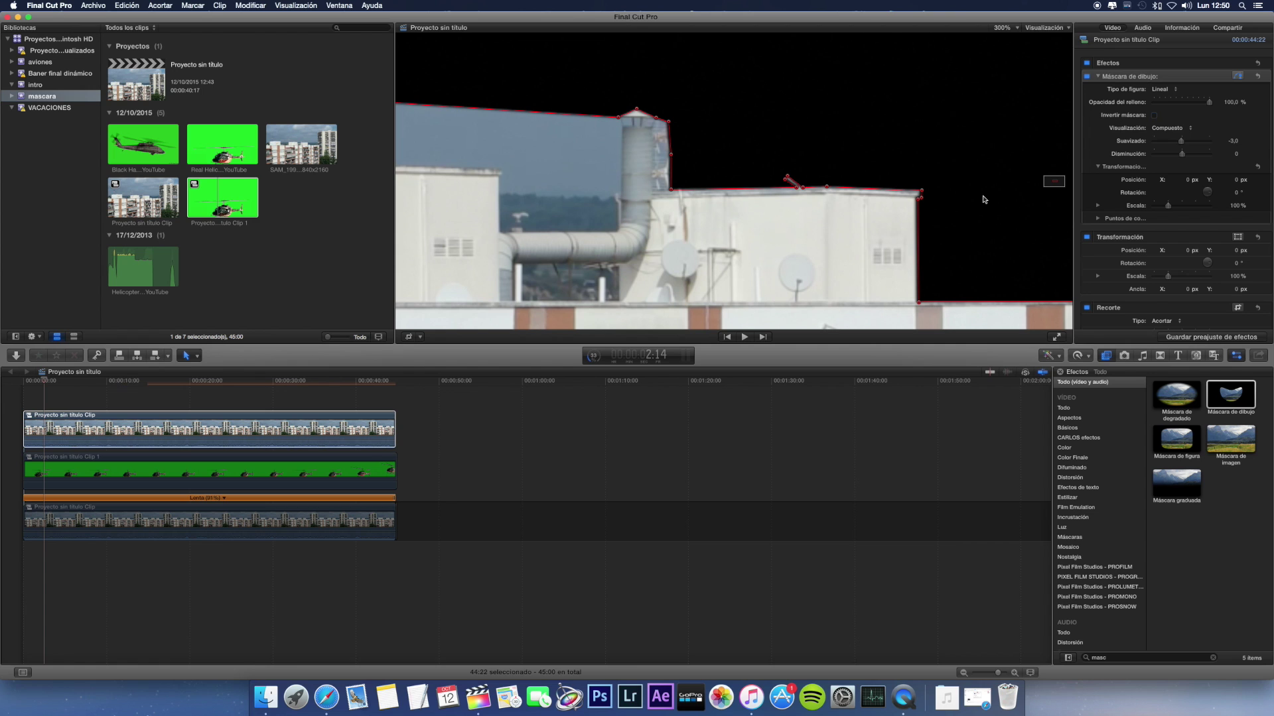
scroll(1182, 226, "down", 5)
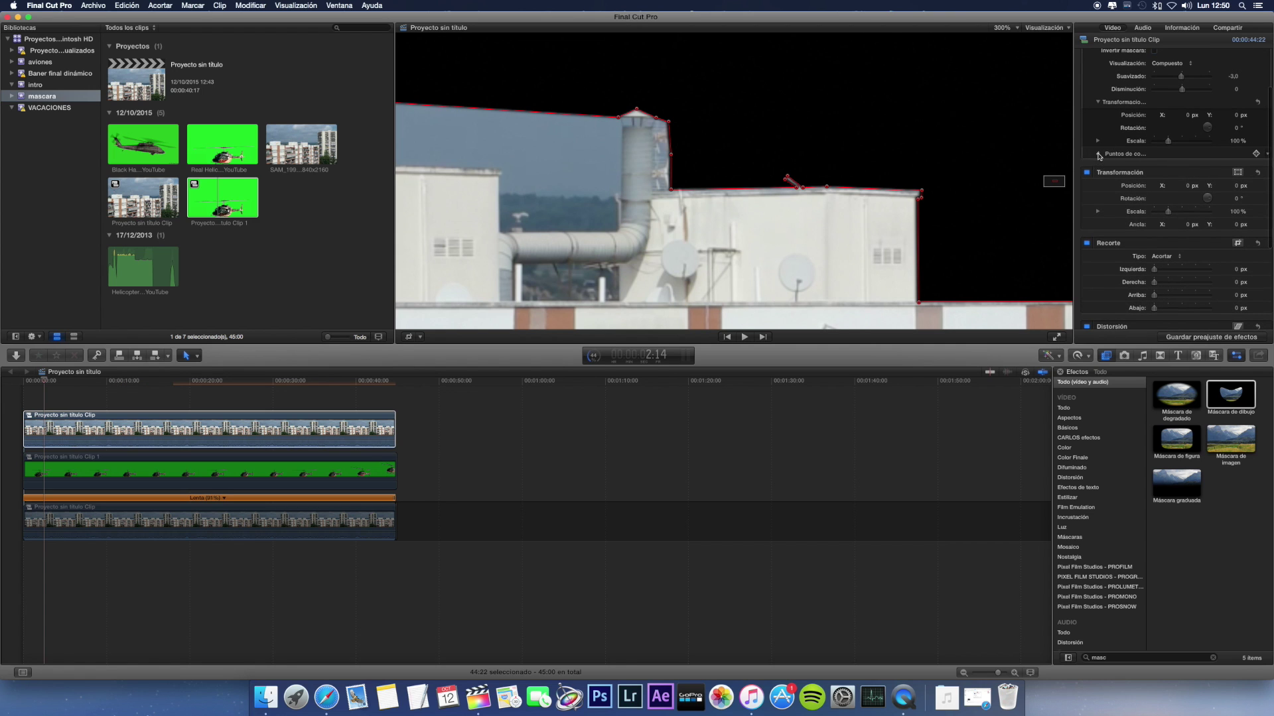
left_click(1098, 154)
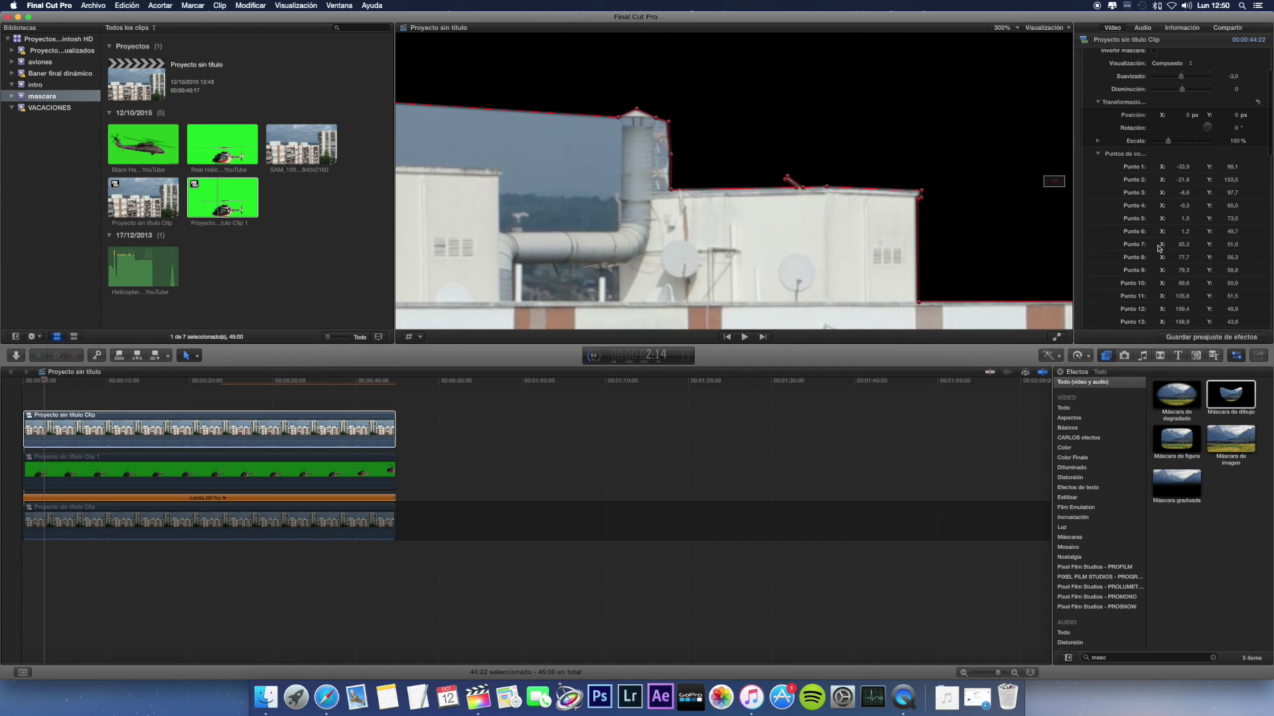
left_click(1098, 154)
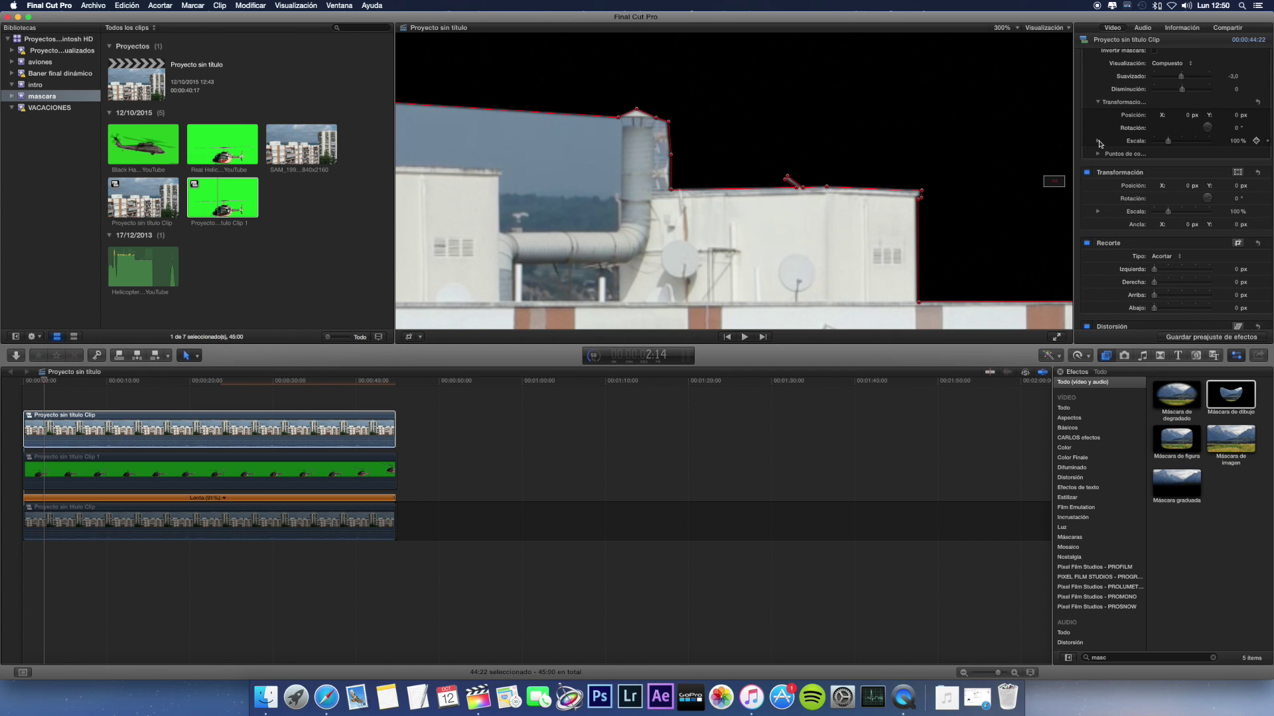
left_click(1098, 103)
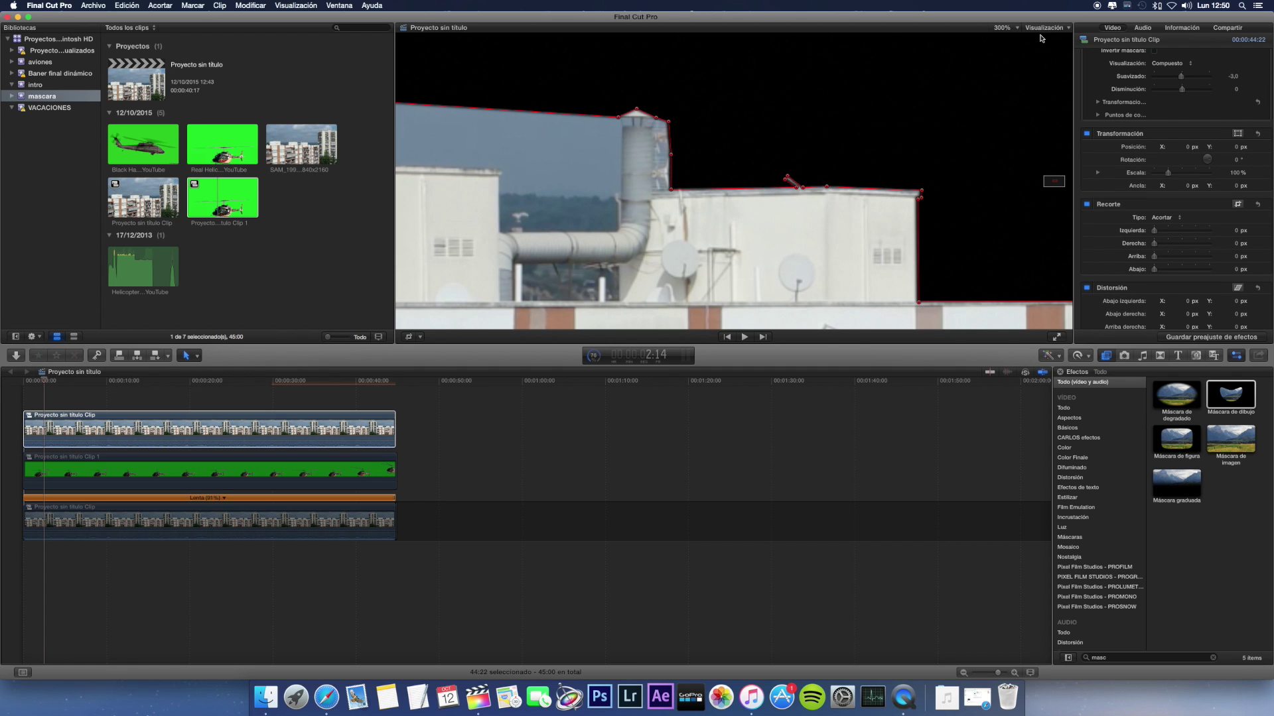
left_click(1008, 28)
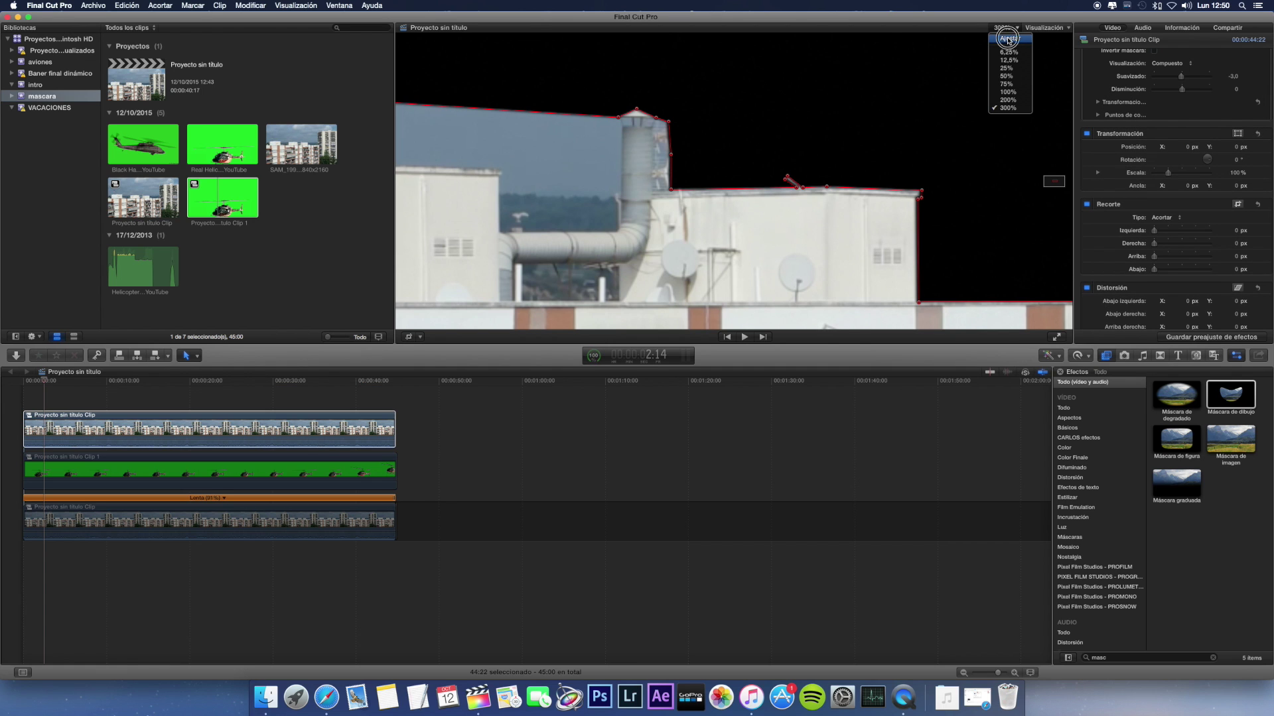
Step: Fit the masked image to the viewer and toggle the background building clip on, then off again
left_click(1009, 39)
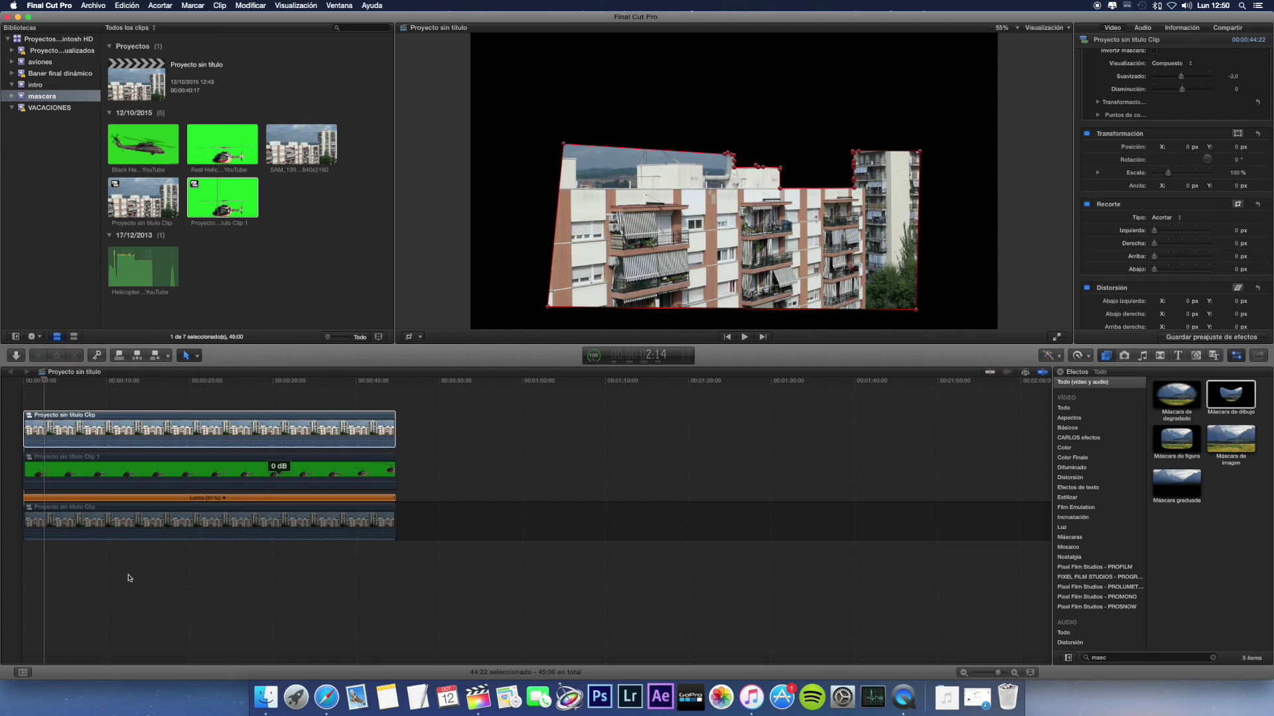
left_click(151, 518)
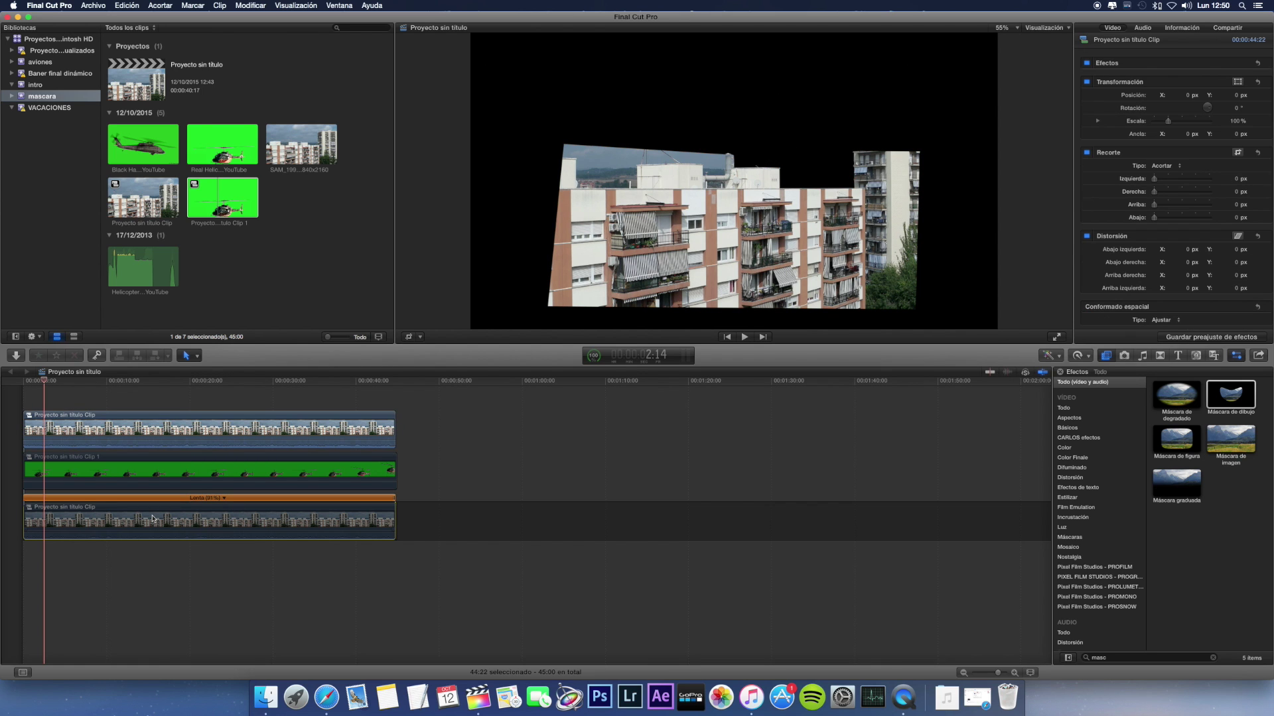
key("v")
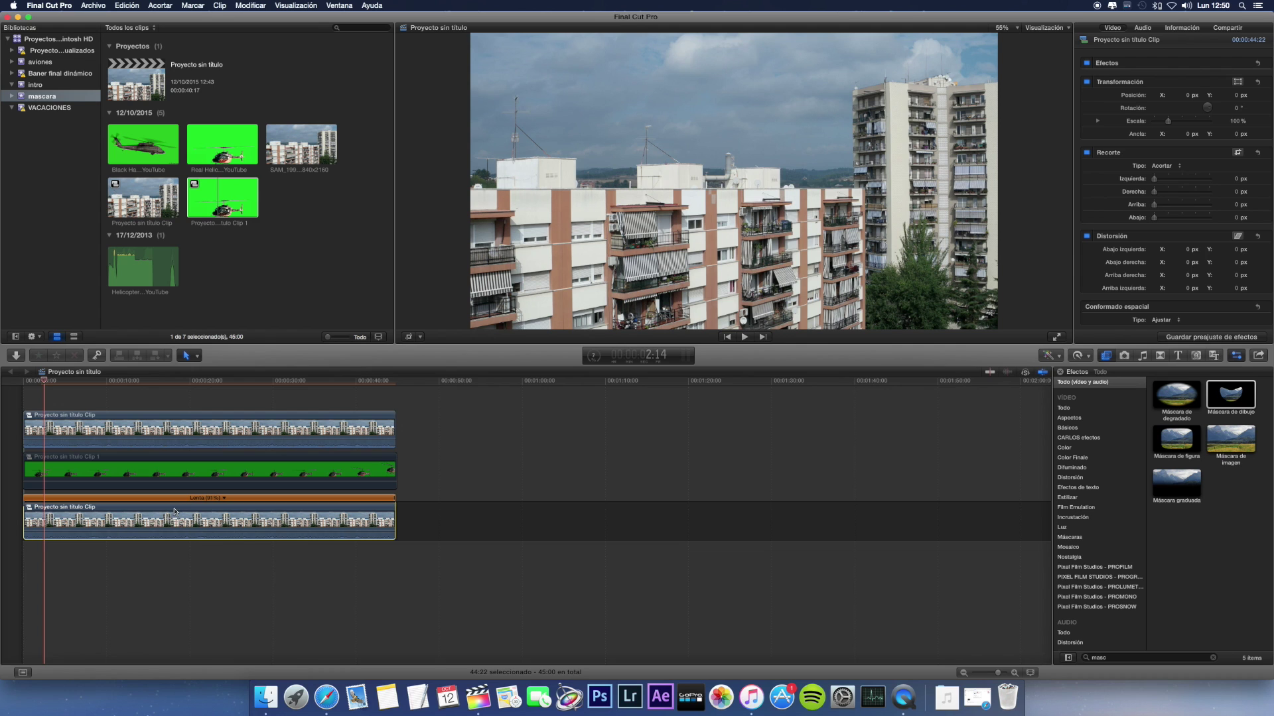
key("v")
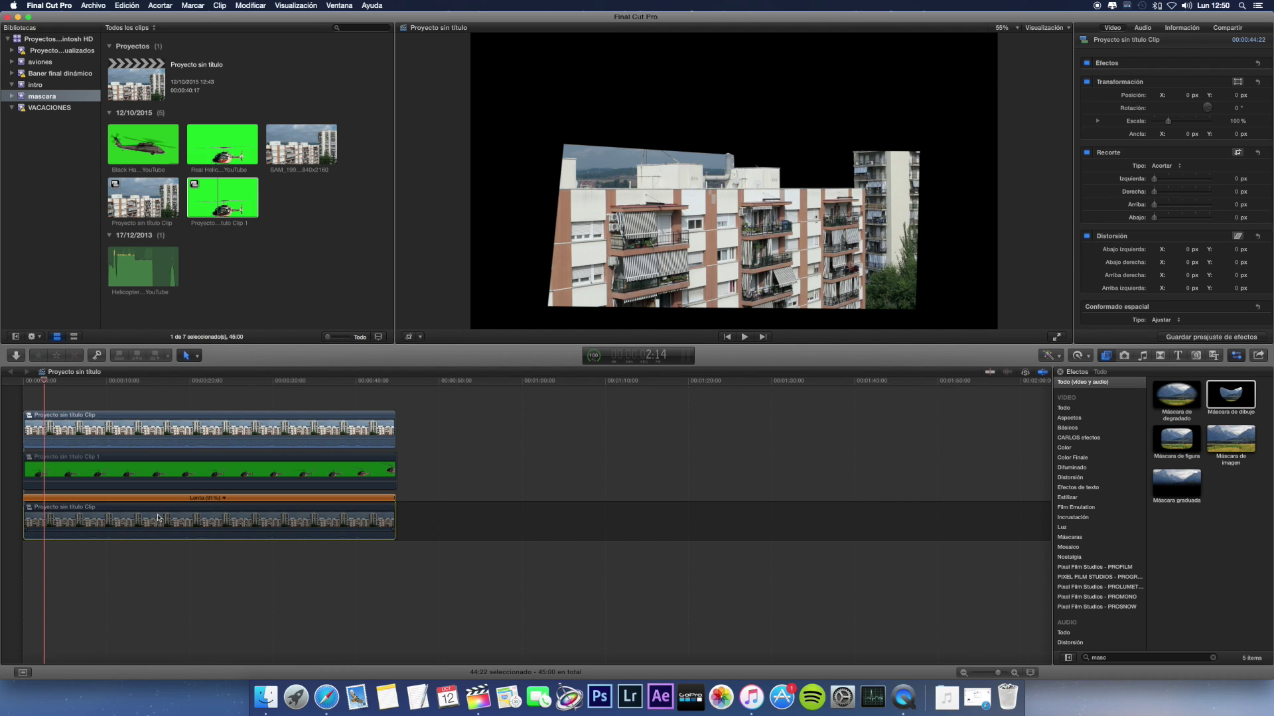
left_click(173, 468)
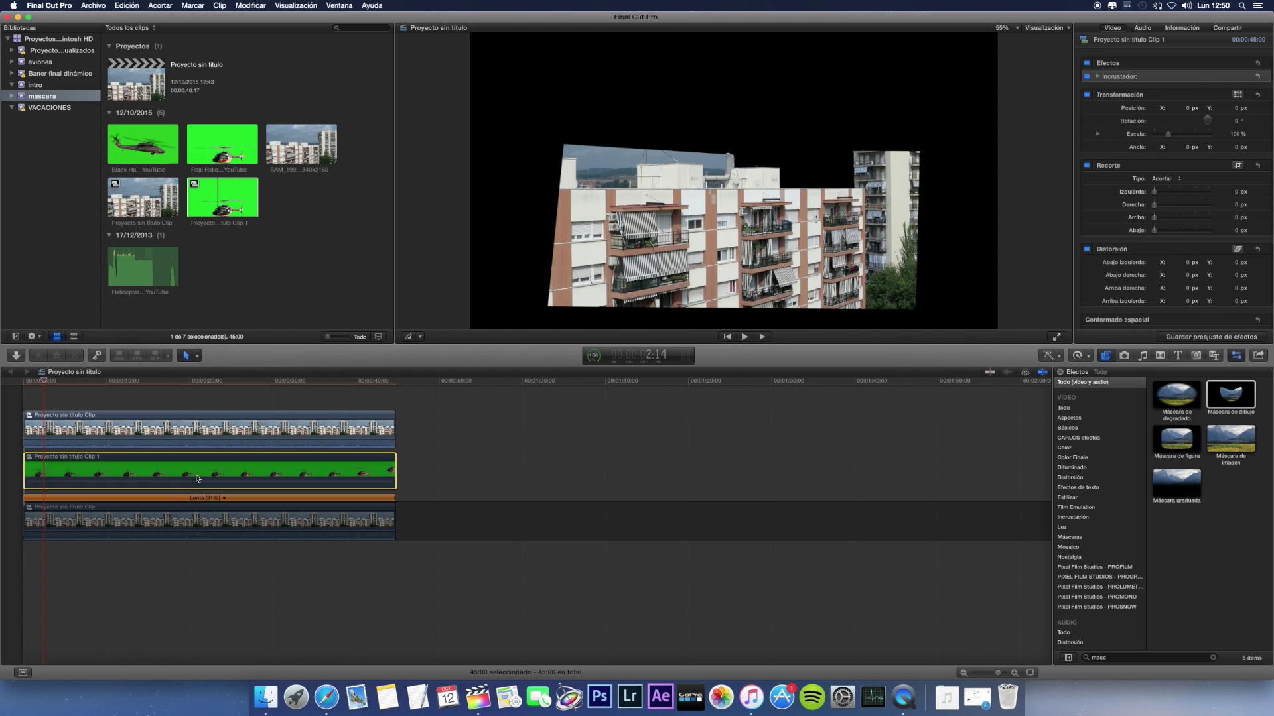
Step: Enable the keyed helicopter clip, scale it to 27%, crop it, and set it just above the rooftops
key("v")
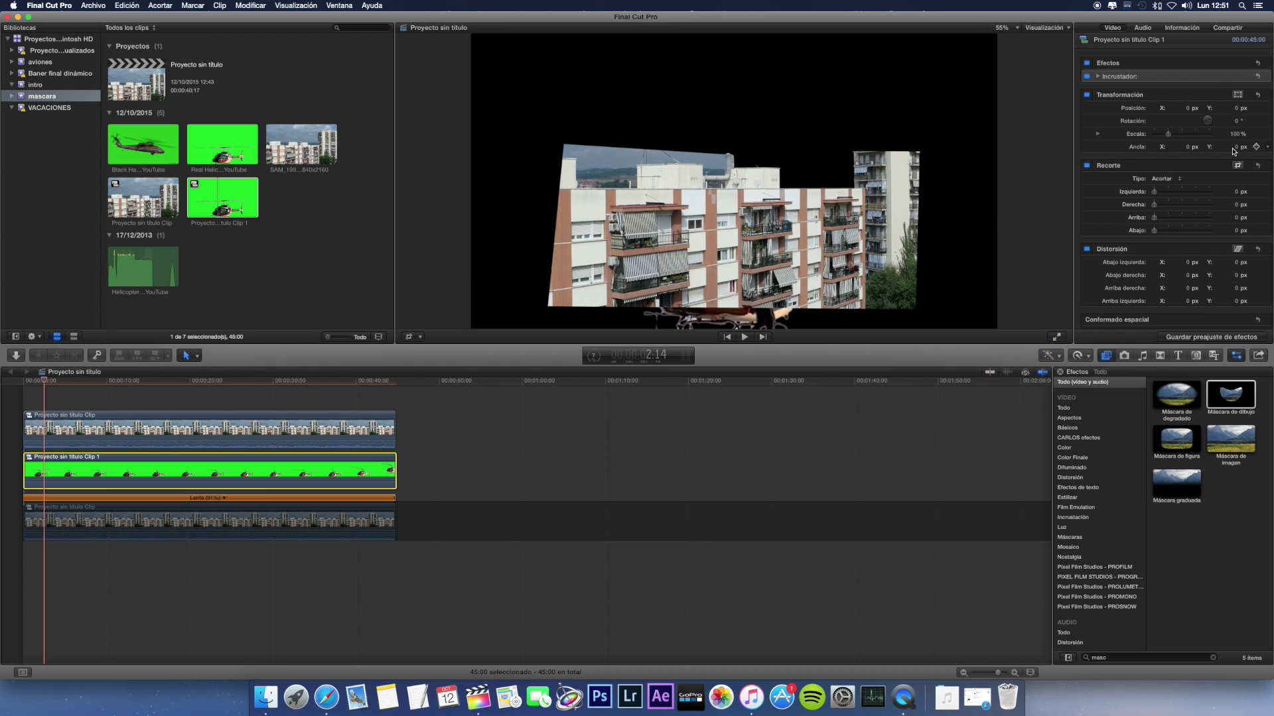
left_click_drag(1238, 146, 1224, 147)
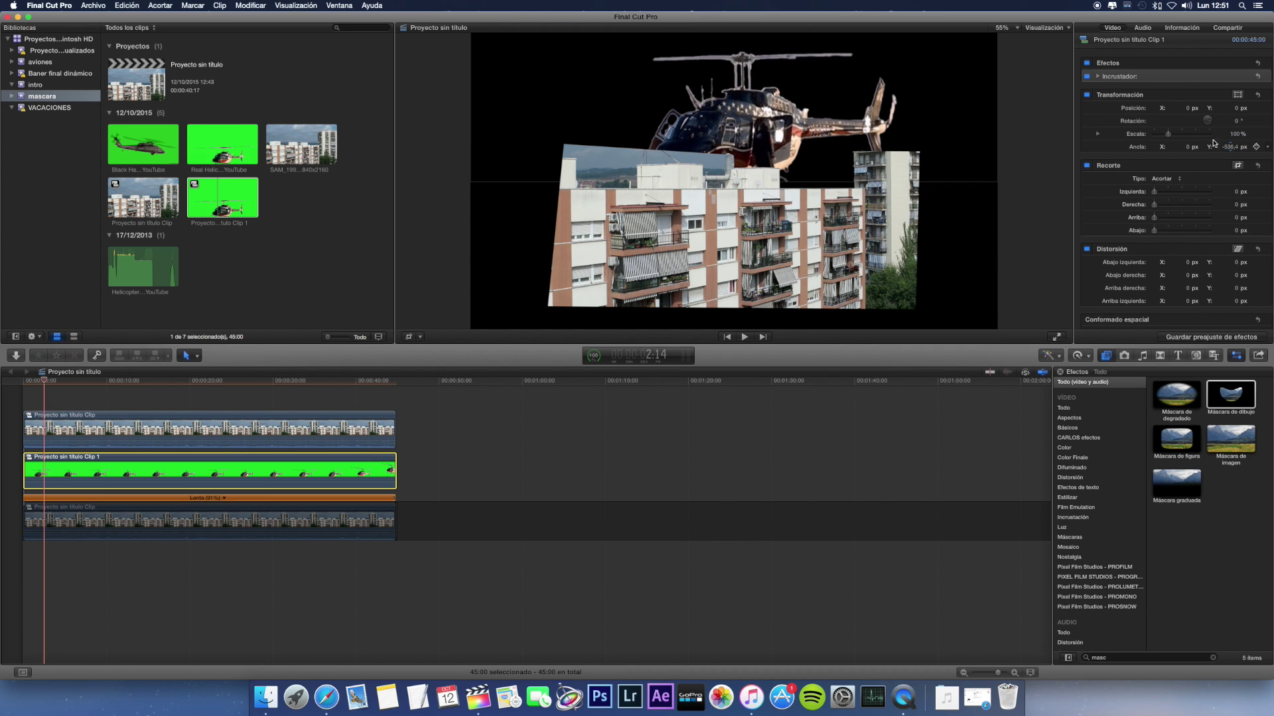
mouse_move(1234, 133)
left_mouse_down()
mouse_move(1174, 146)
mouse_move(1229, 147)
left_mouse_up()
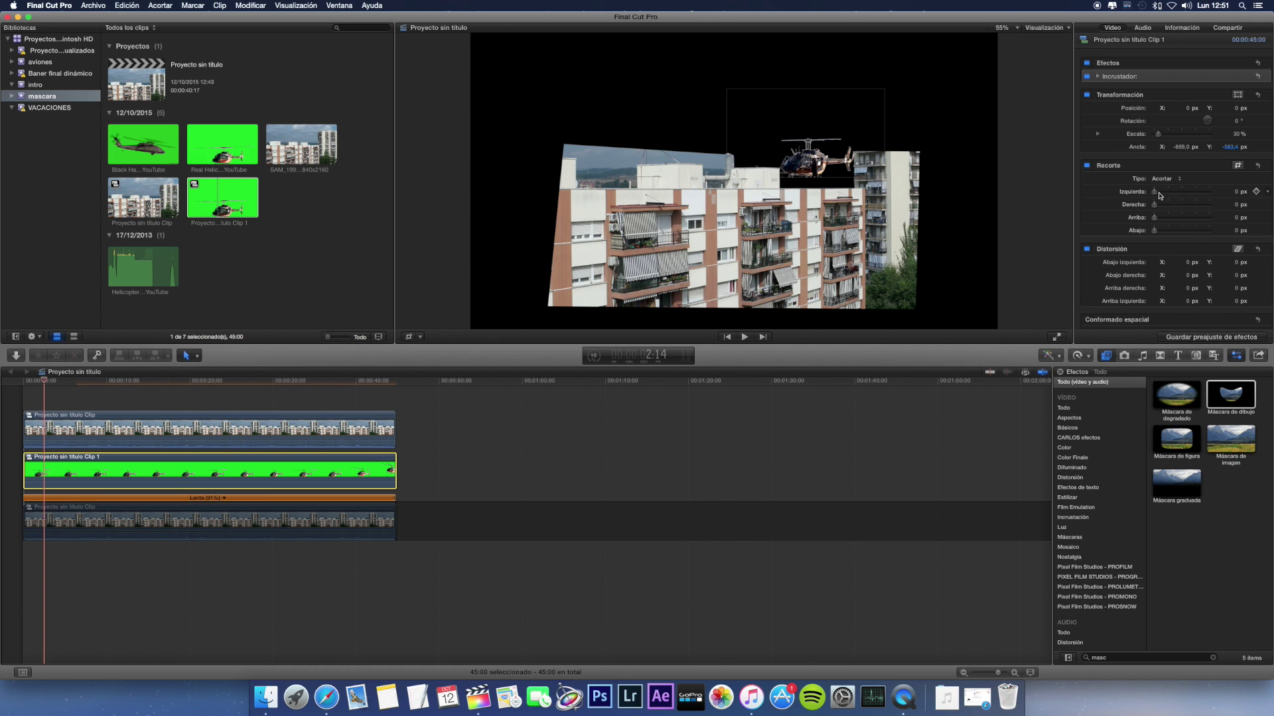
left_click_drag(1154, 192, 1155, 234)
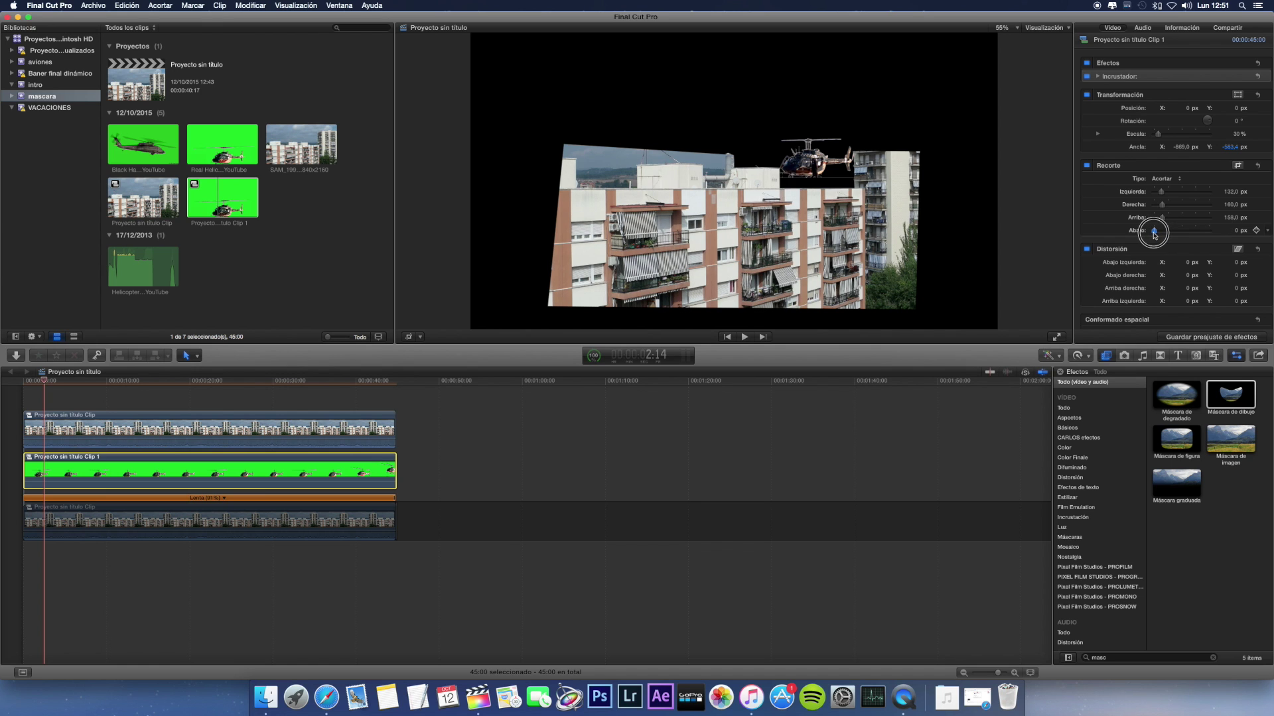
left_click_drag(1182, 146, 1237, 134)
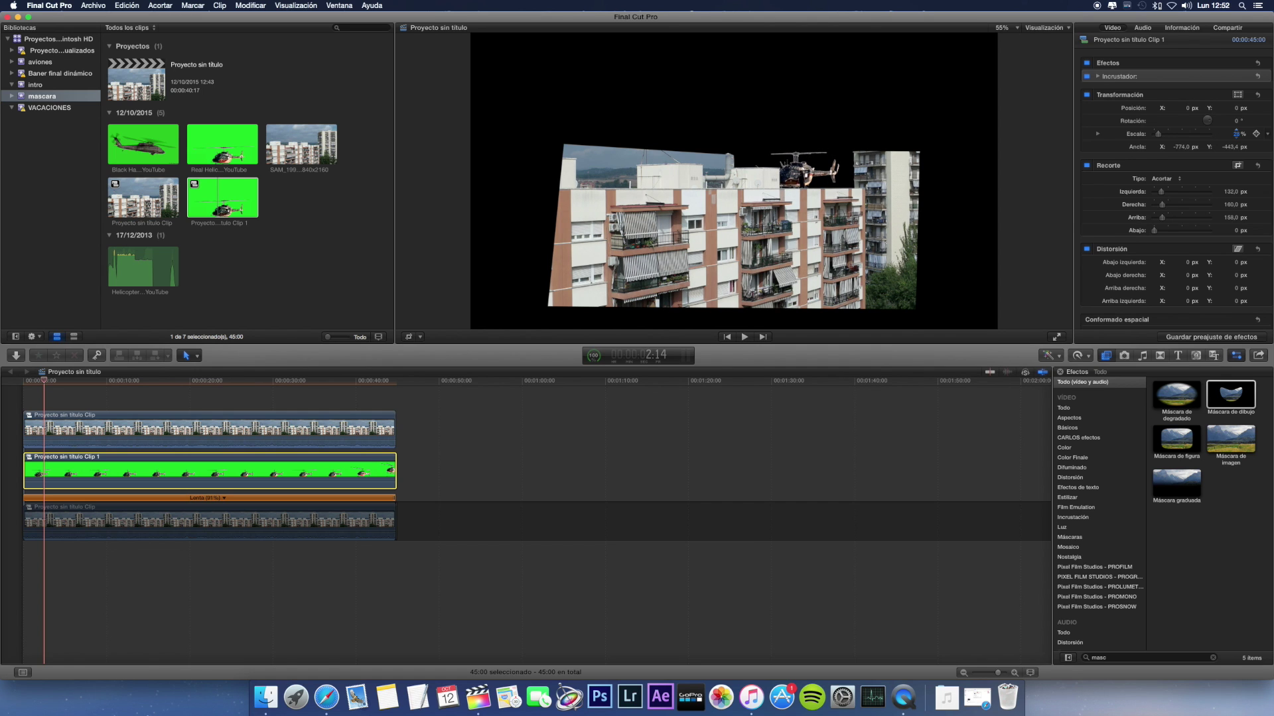
left_click_drag(1236, 133, 1235, 134)
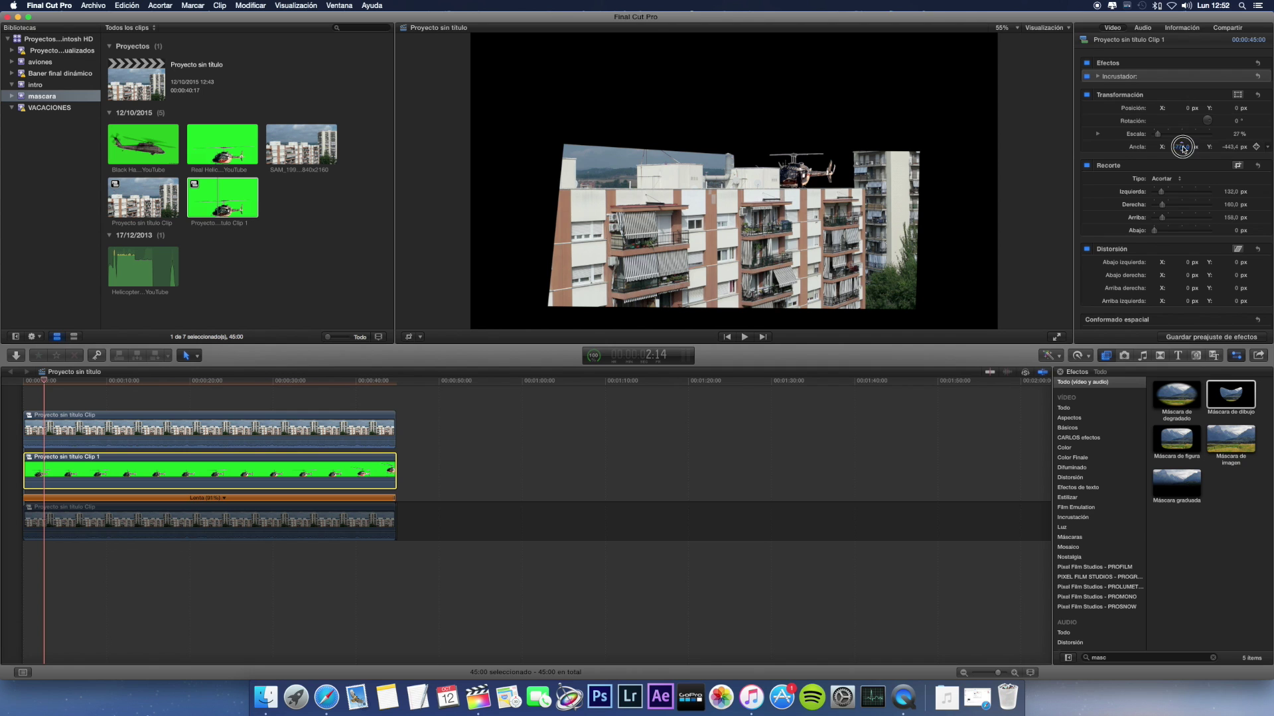
Step: Set the viewer zoom to 100% and switch the background building clip back on
left_click(1017, 28)
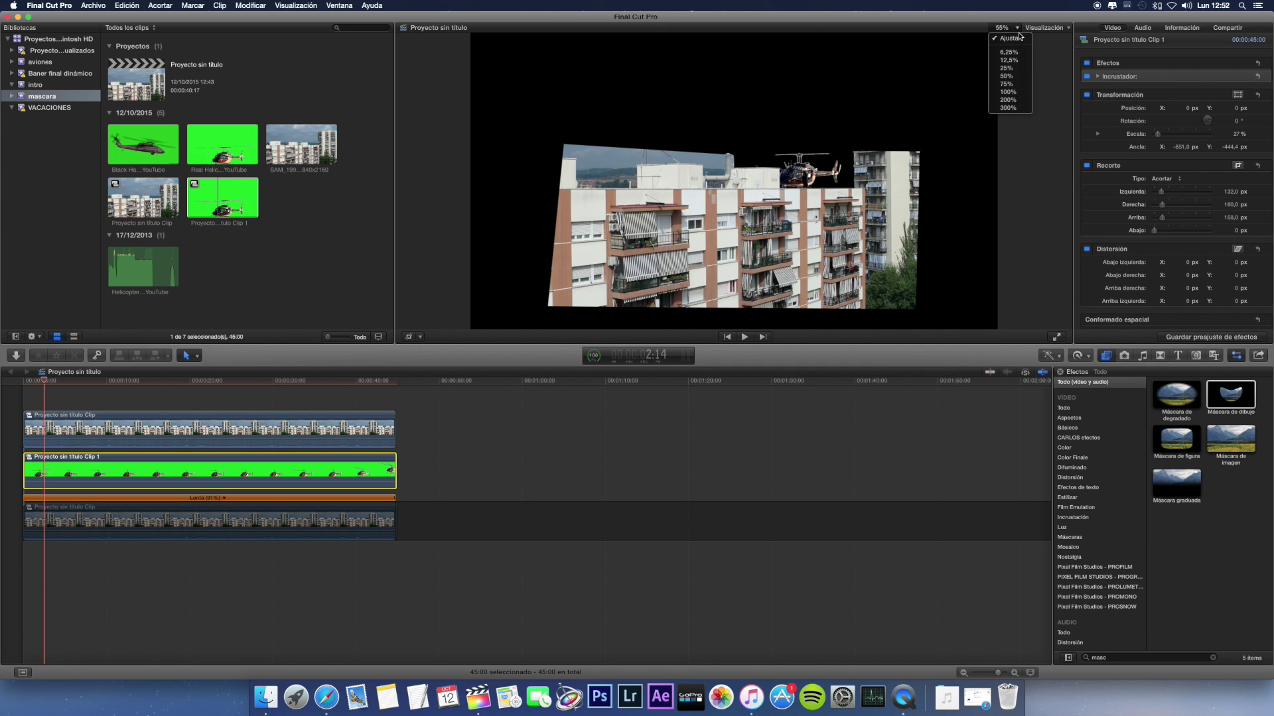
left_click(1009, 92)
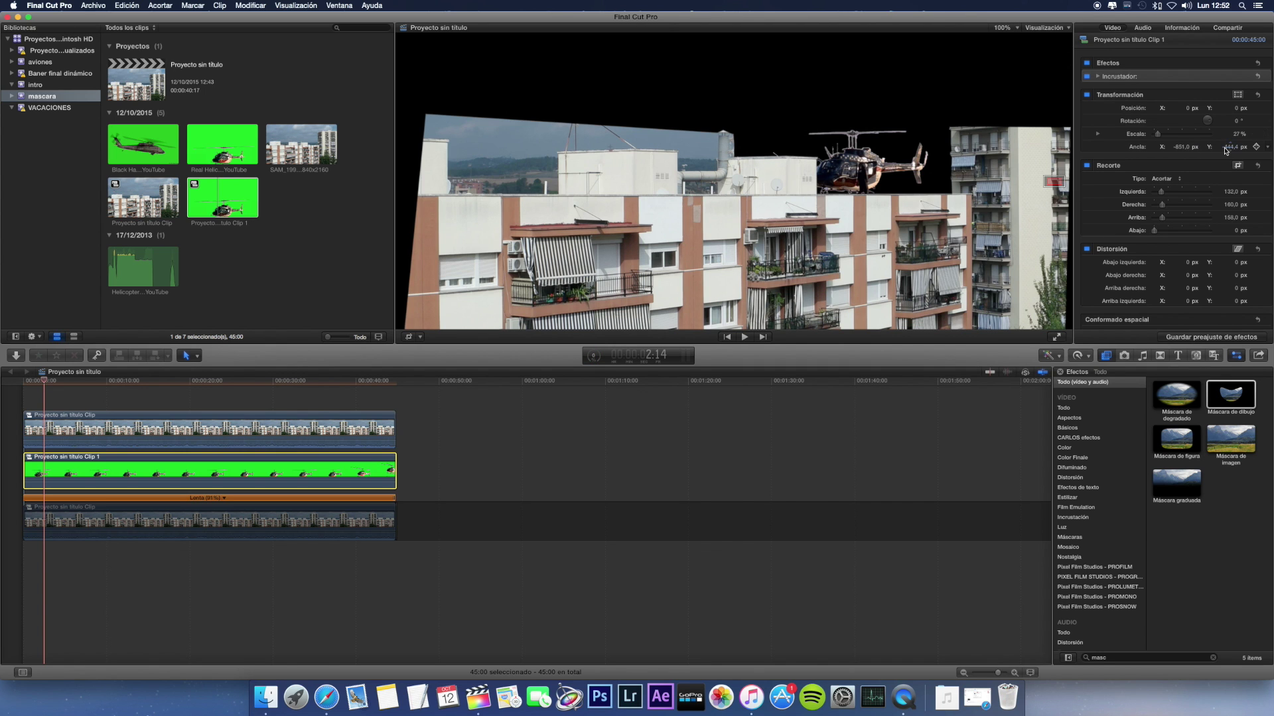
left_click(70, 472)
left_click(95, 509)
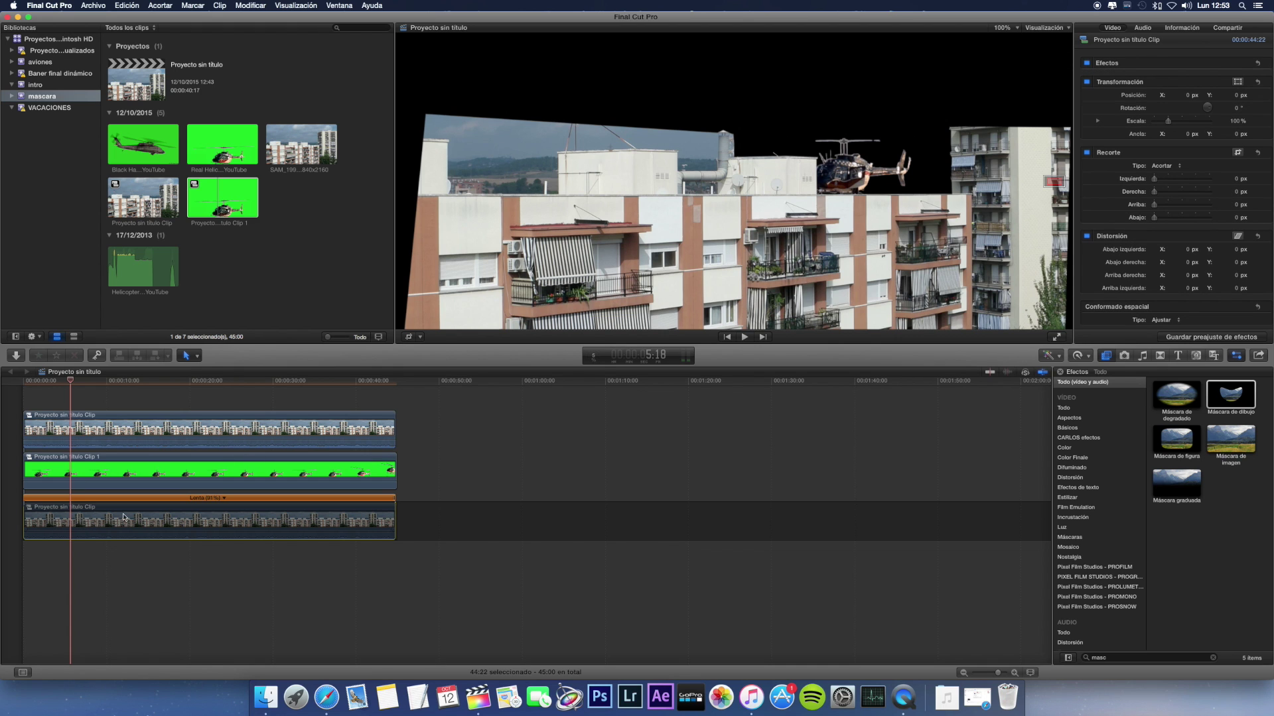
key("v")
Step: Play the composite from the timeline start, then stop playback
left_click_drag(71, 382, 23, 382)
key("space")
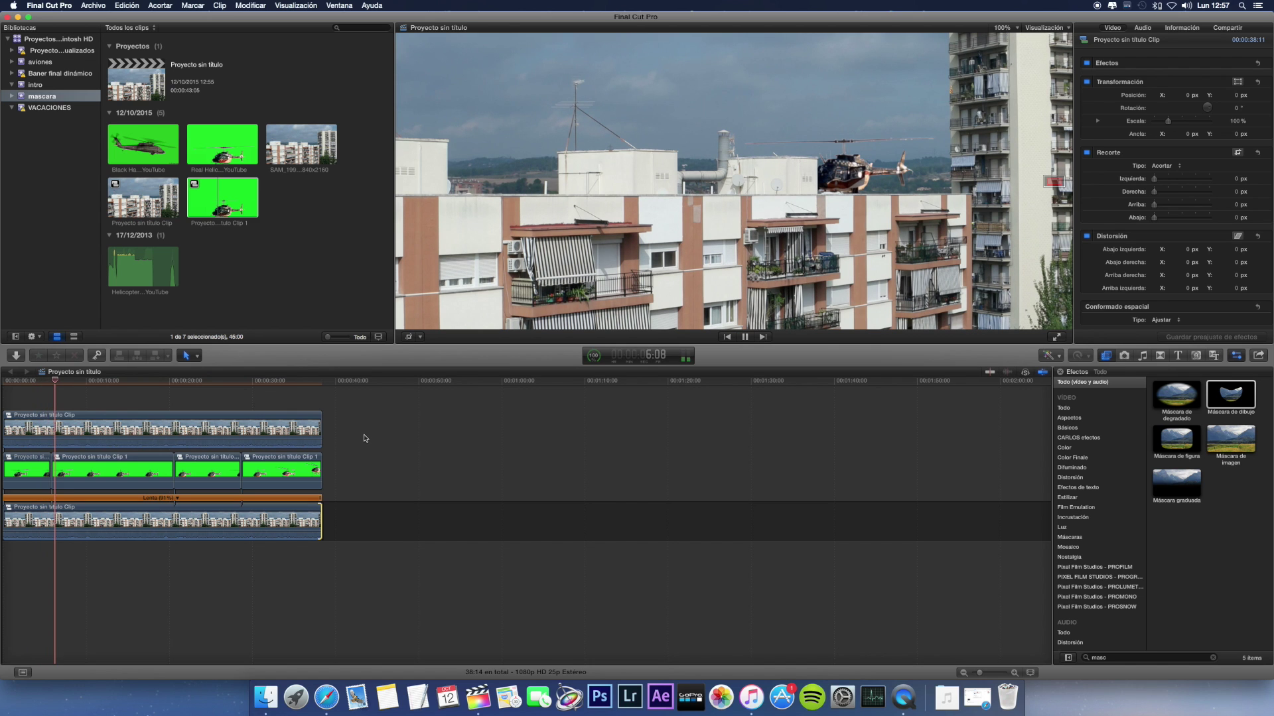
key("space")
Step: Connect the helicopter sound clip at the timeline start and trim its beginning to match the other clips
left_click_drag(146, 268, 74, 406)
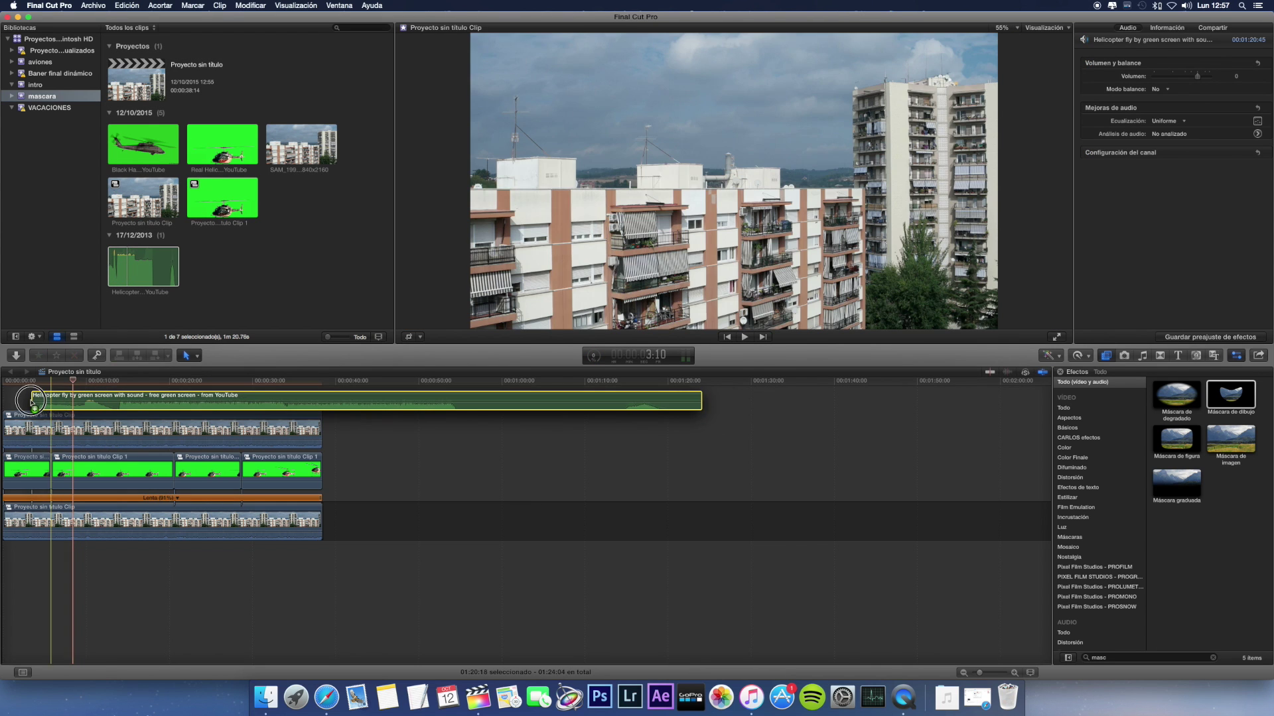
mouse_move(74, 407)
left_mouse_down()
mouse_move(13, 392)
mouse_move(100, 393)
left_mouse_up()
left_click_drag(663, 395, 322, 394)
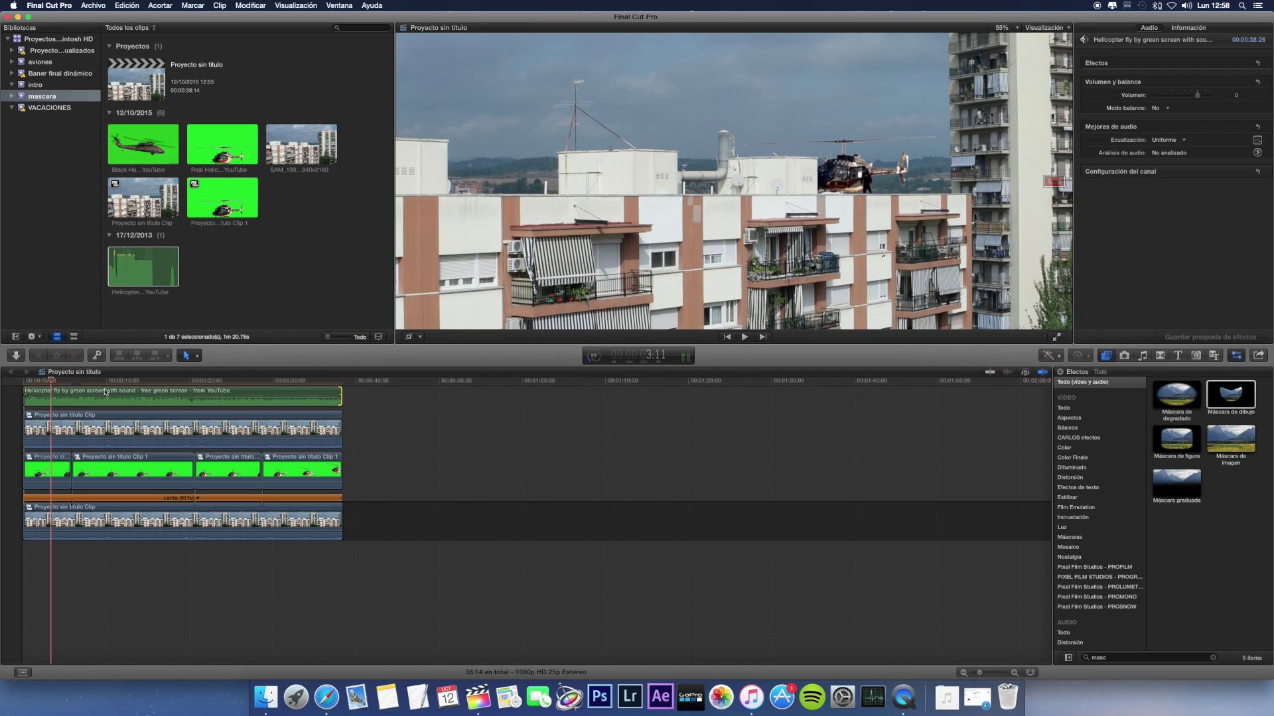
mouse_move(140, 400)
Step: Dismiss the viewer zoom menu unchanged and deselect everything in the timeline
left_click(1014, 30)
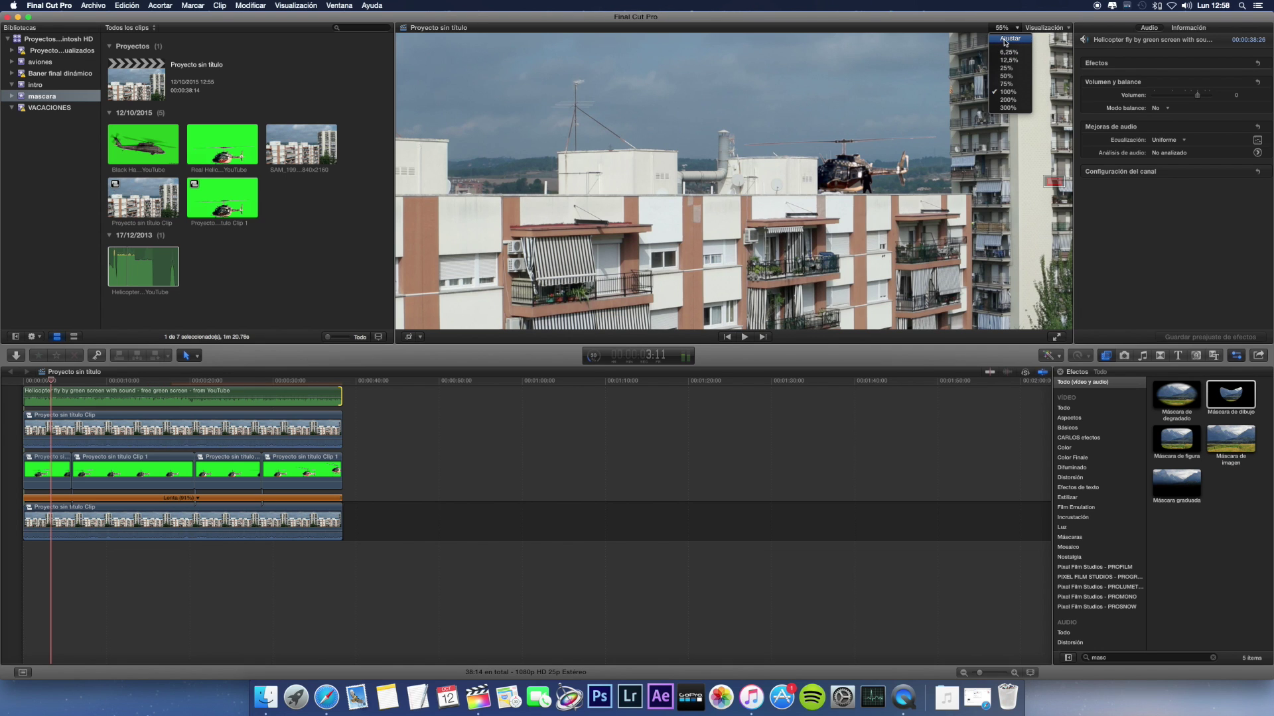
left_click(780, 251)
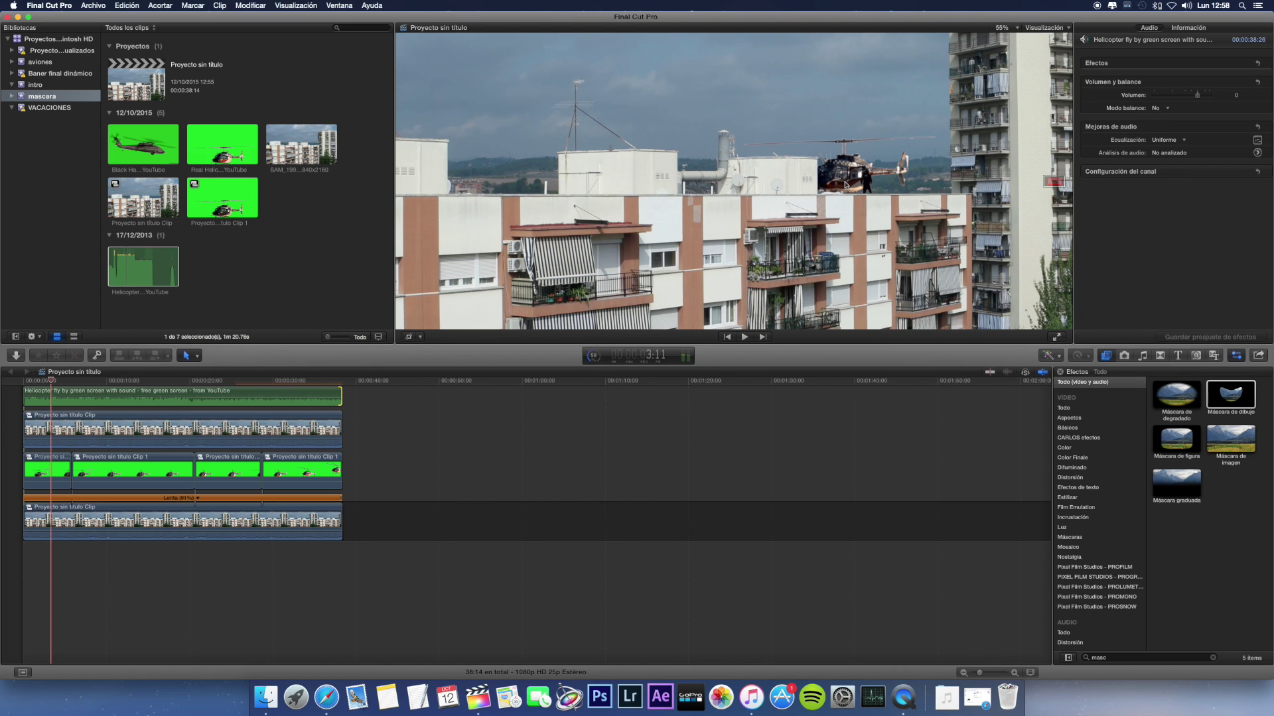
left_click(890, 151)
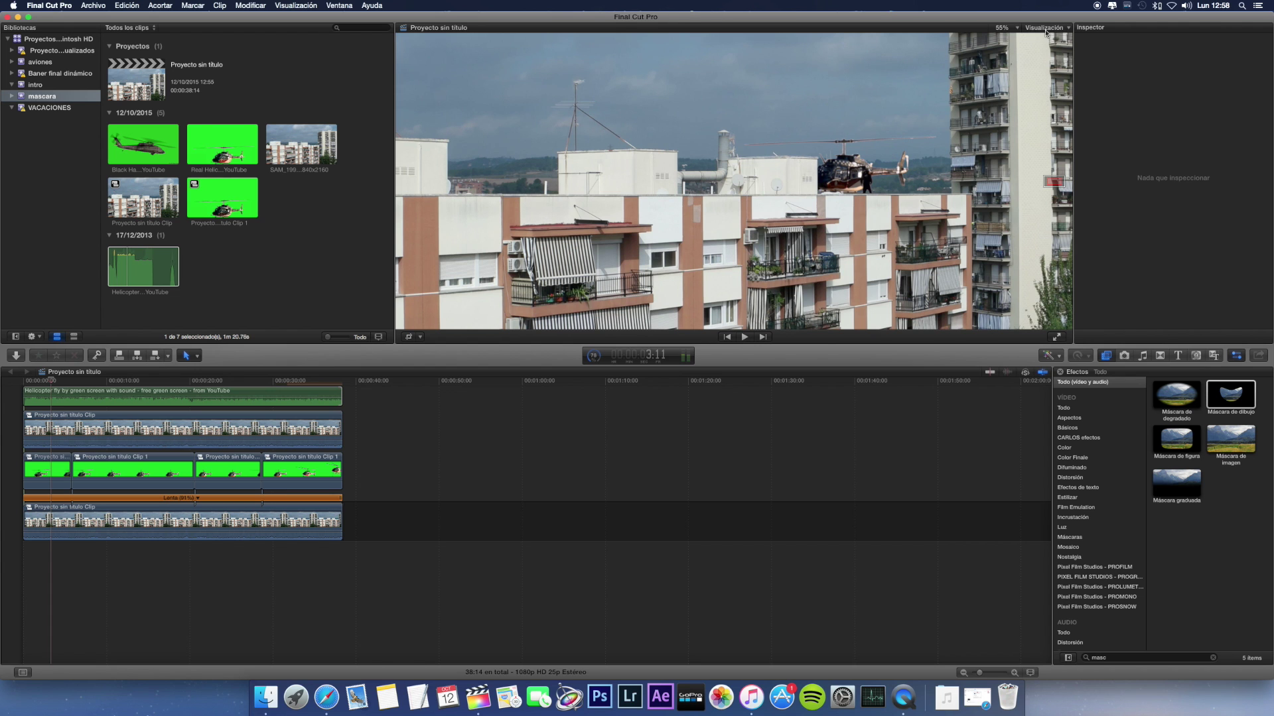
Step: Set the viewer zoom to Ajustar so the full frame fits
left_click(1013, 29)
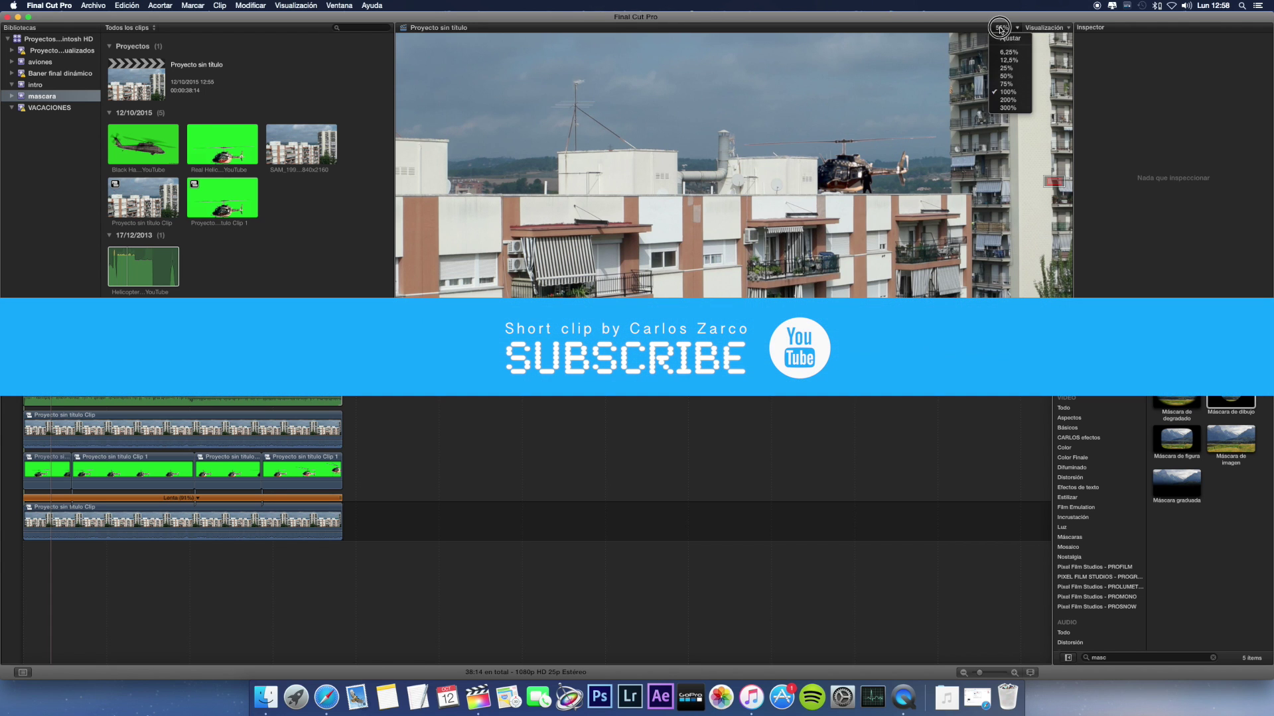
left_click(1010, 38)
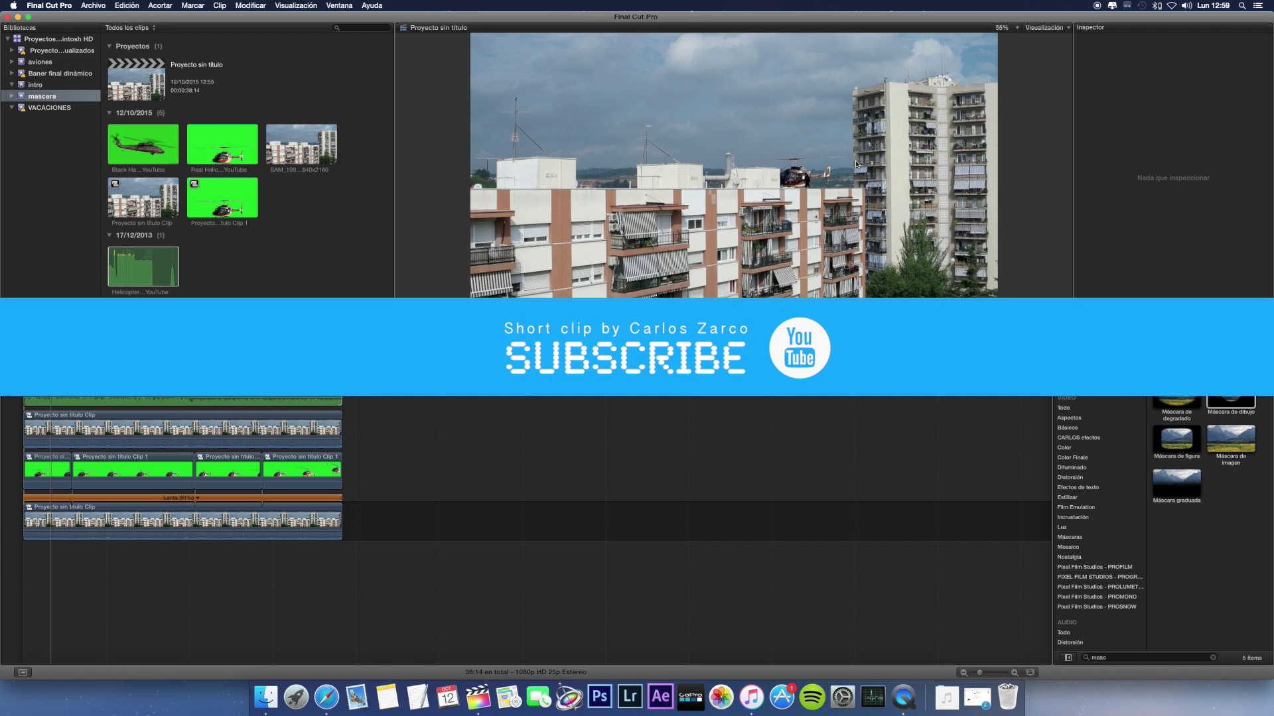